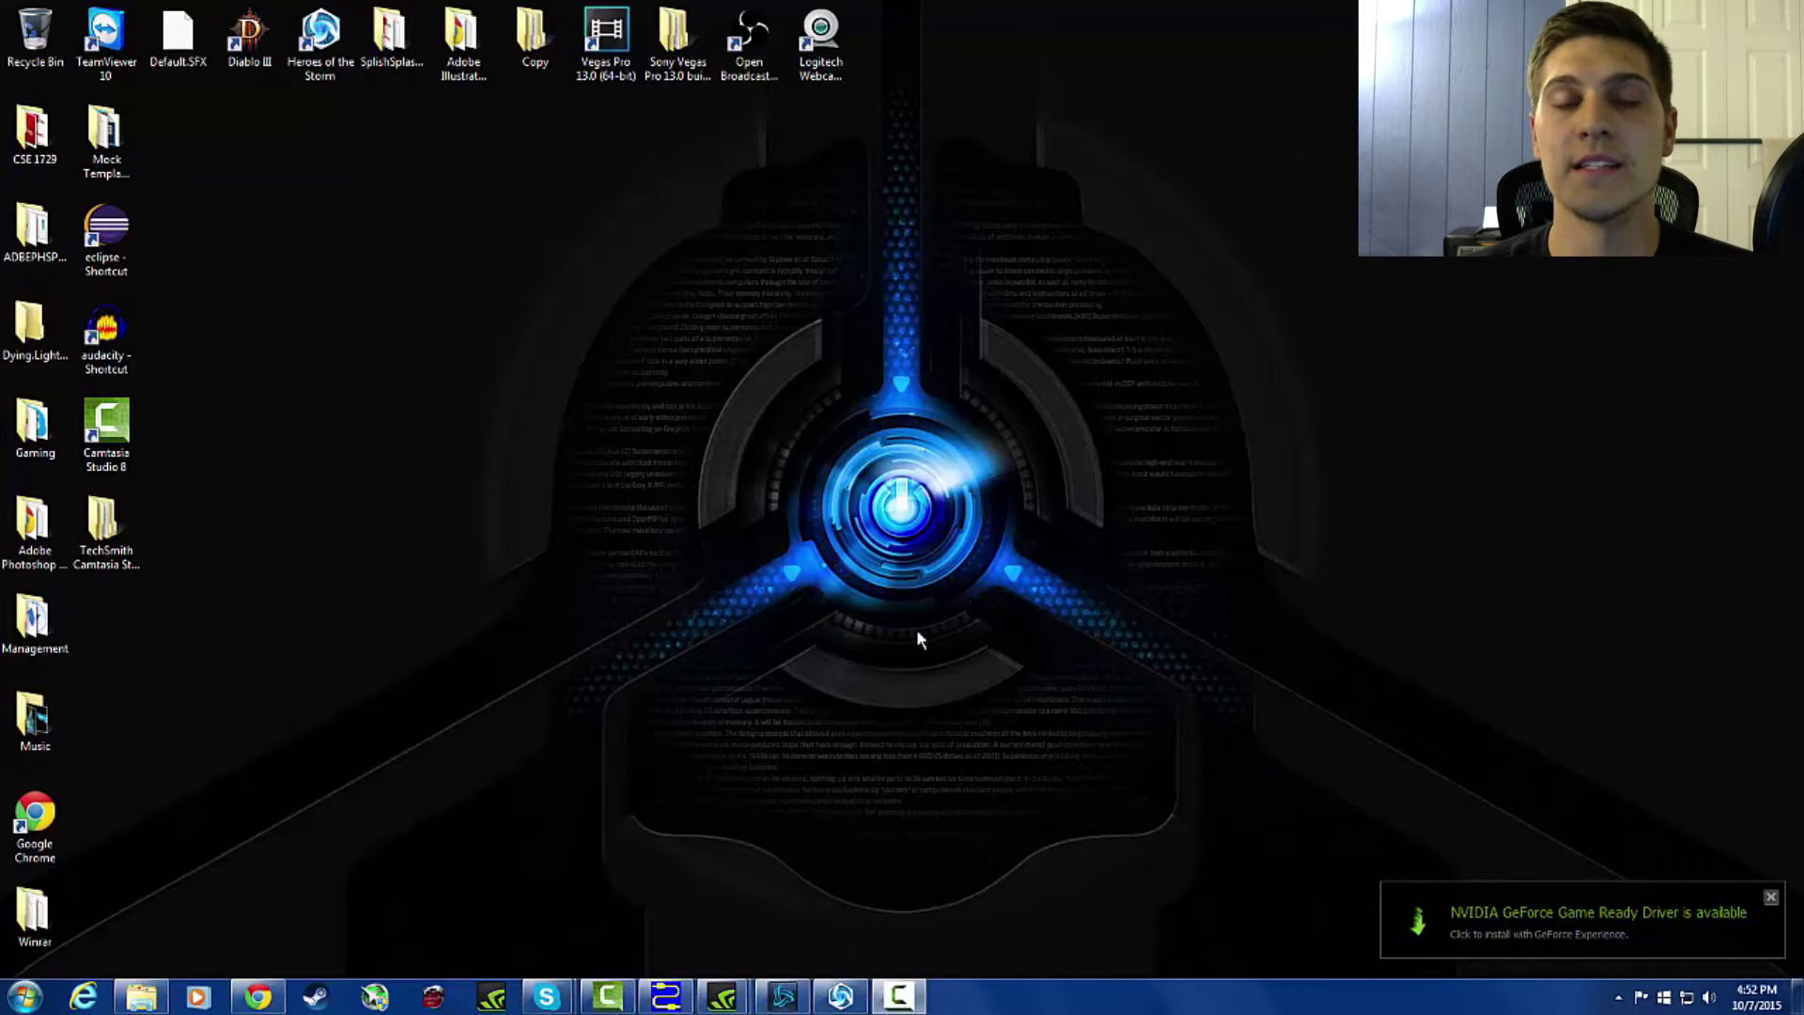
Step: Bring up the Virtual Audio Cable Control Panel from the desktop, then minimize it
{"action": "left_click", "coordinate": [260, 998]}
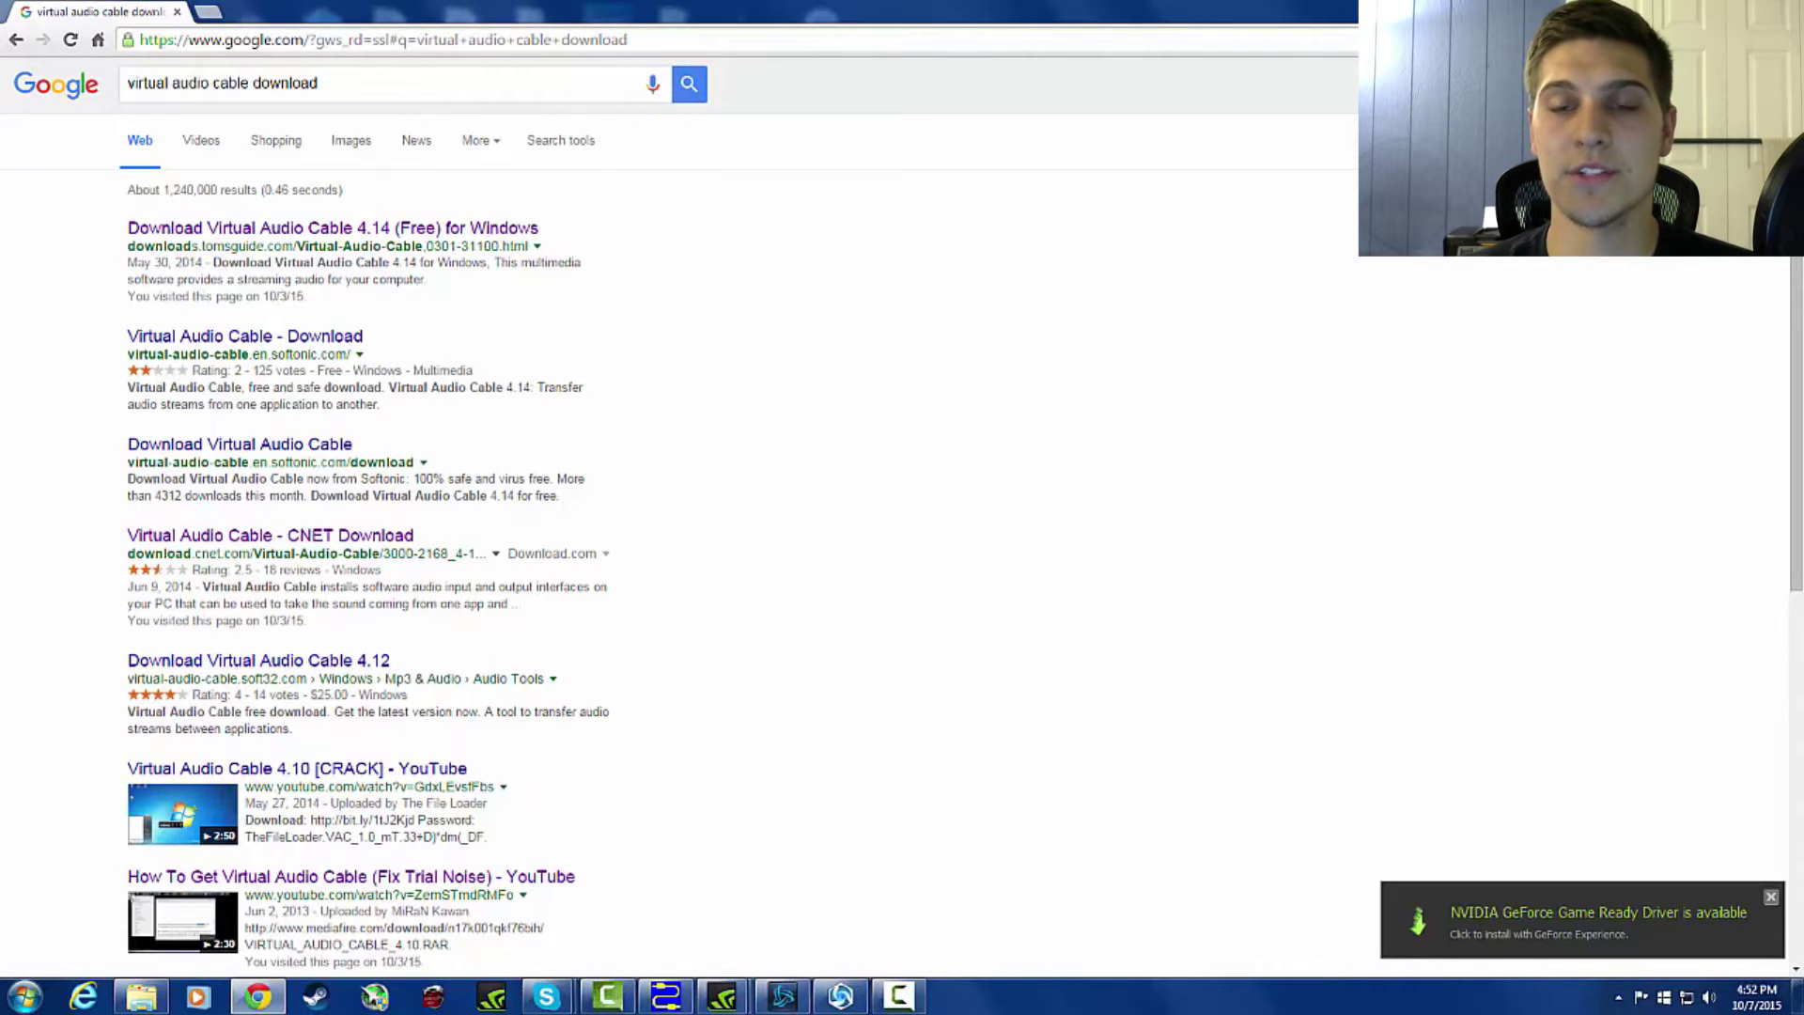
{"action": "key", "text": "super+d"}
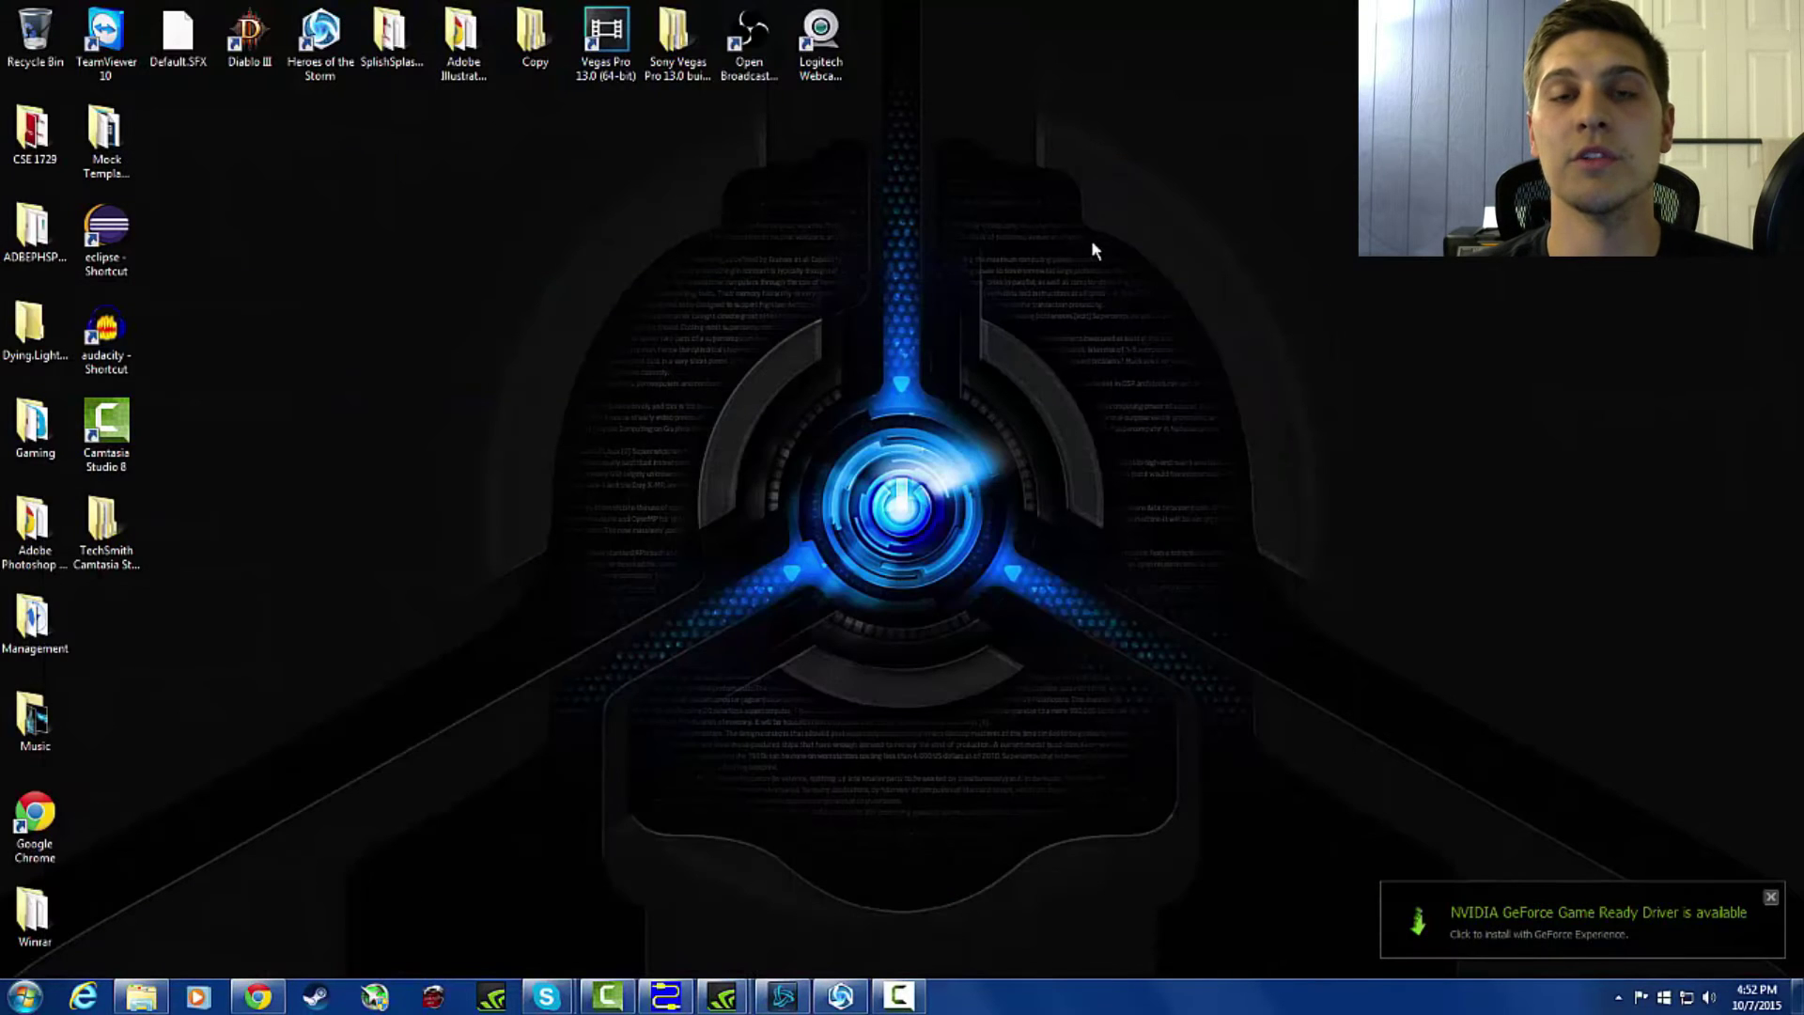
{"action": "left_click", "coordinate": [669, 1001]}
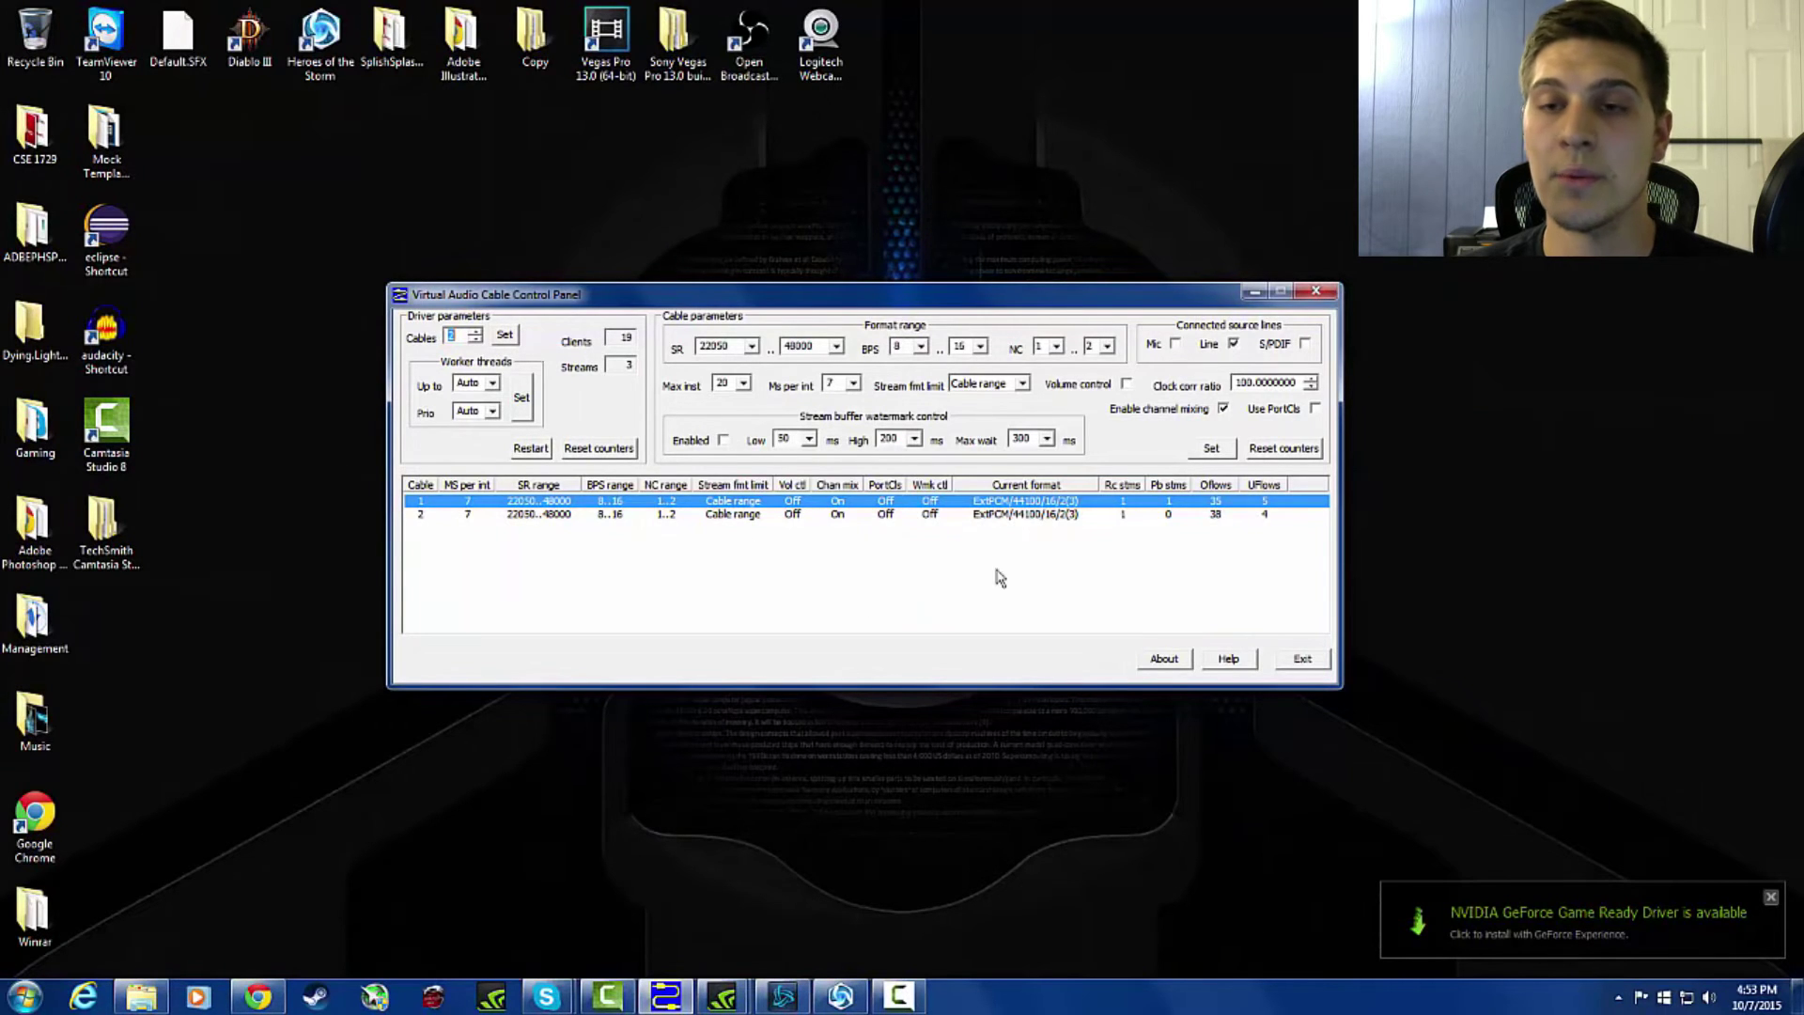
{"action": "left_click", "coordinate": [1252, 292]}
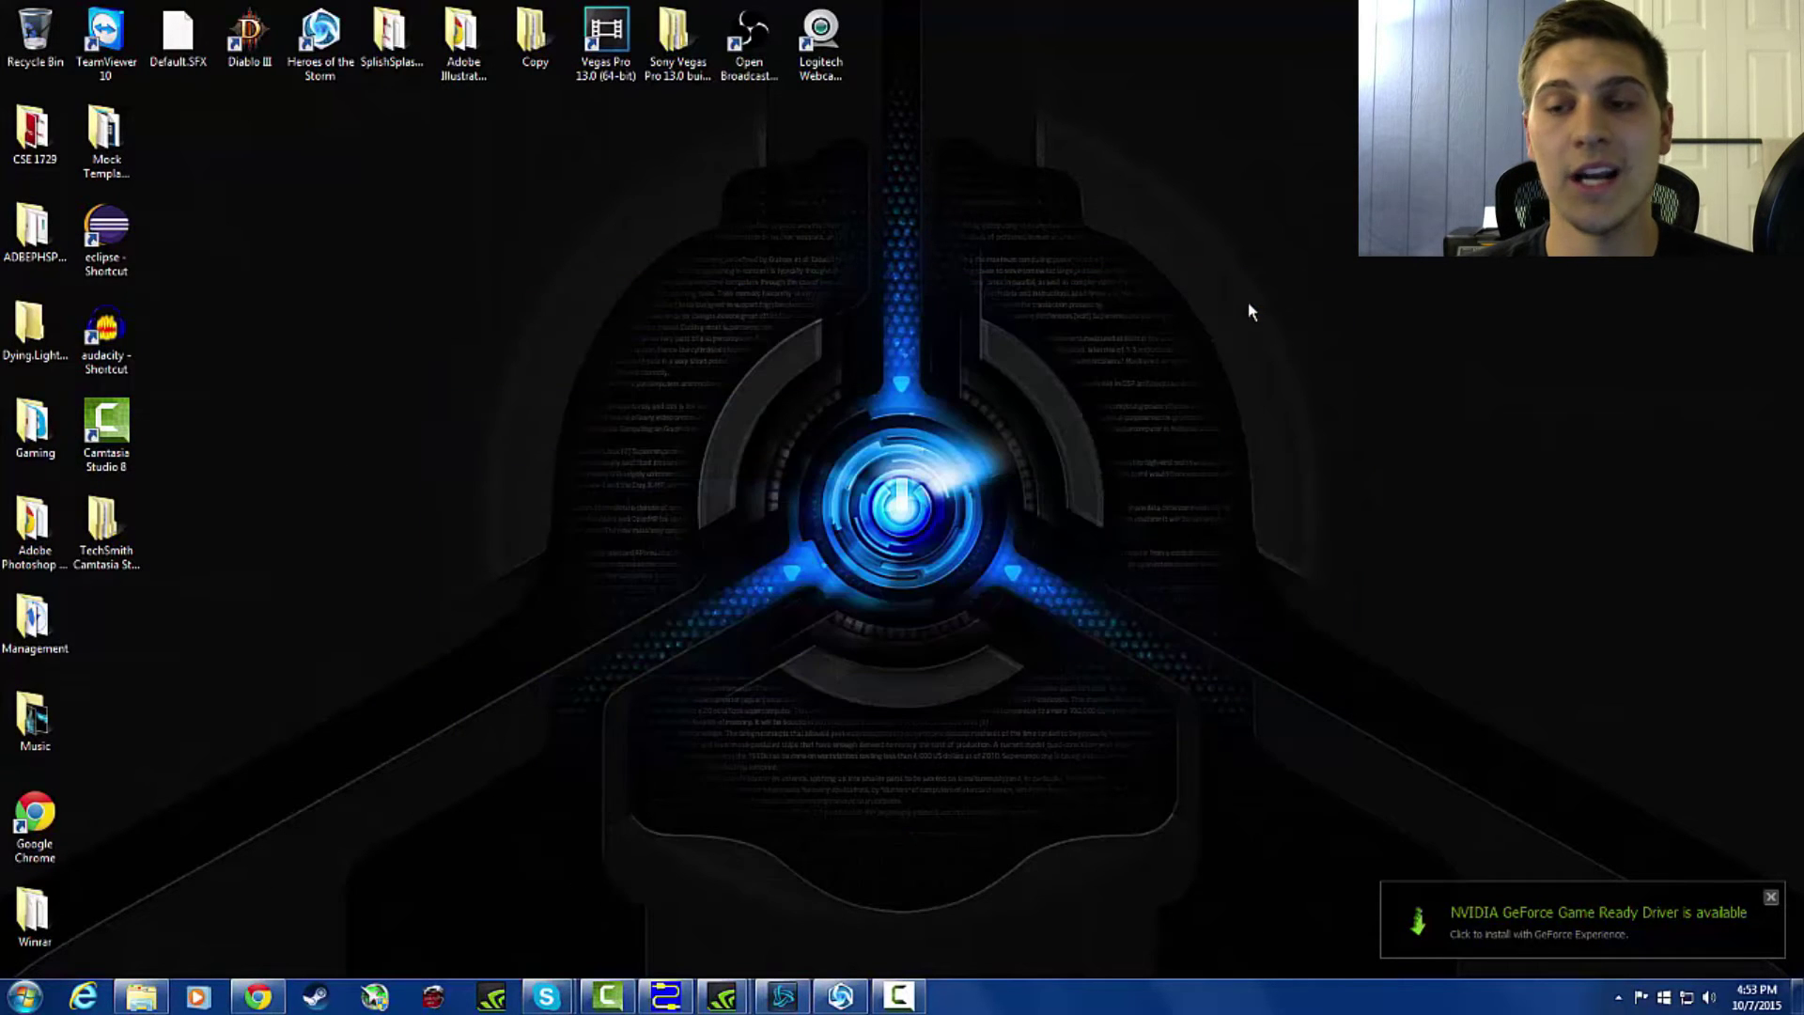
Step: Open the Sound window from the tray speaker and review the playback and recording device lists
{"action": "right_click", "coordinate": [1710, 997]}
{"action": "left_click", "coordinate": [1663, 951]}
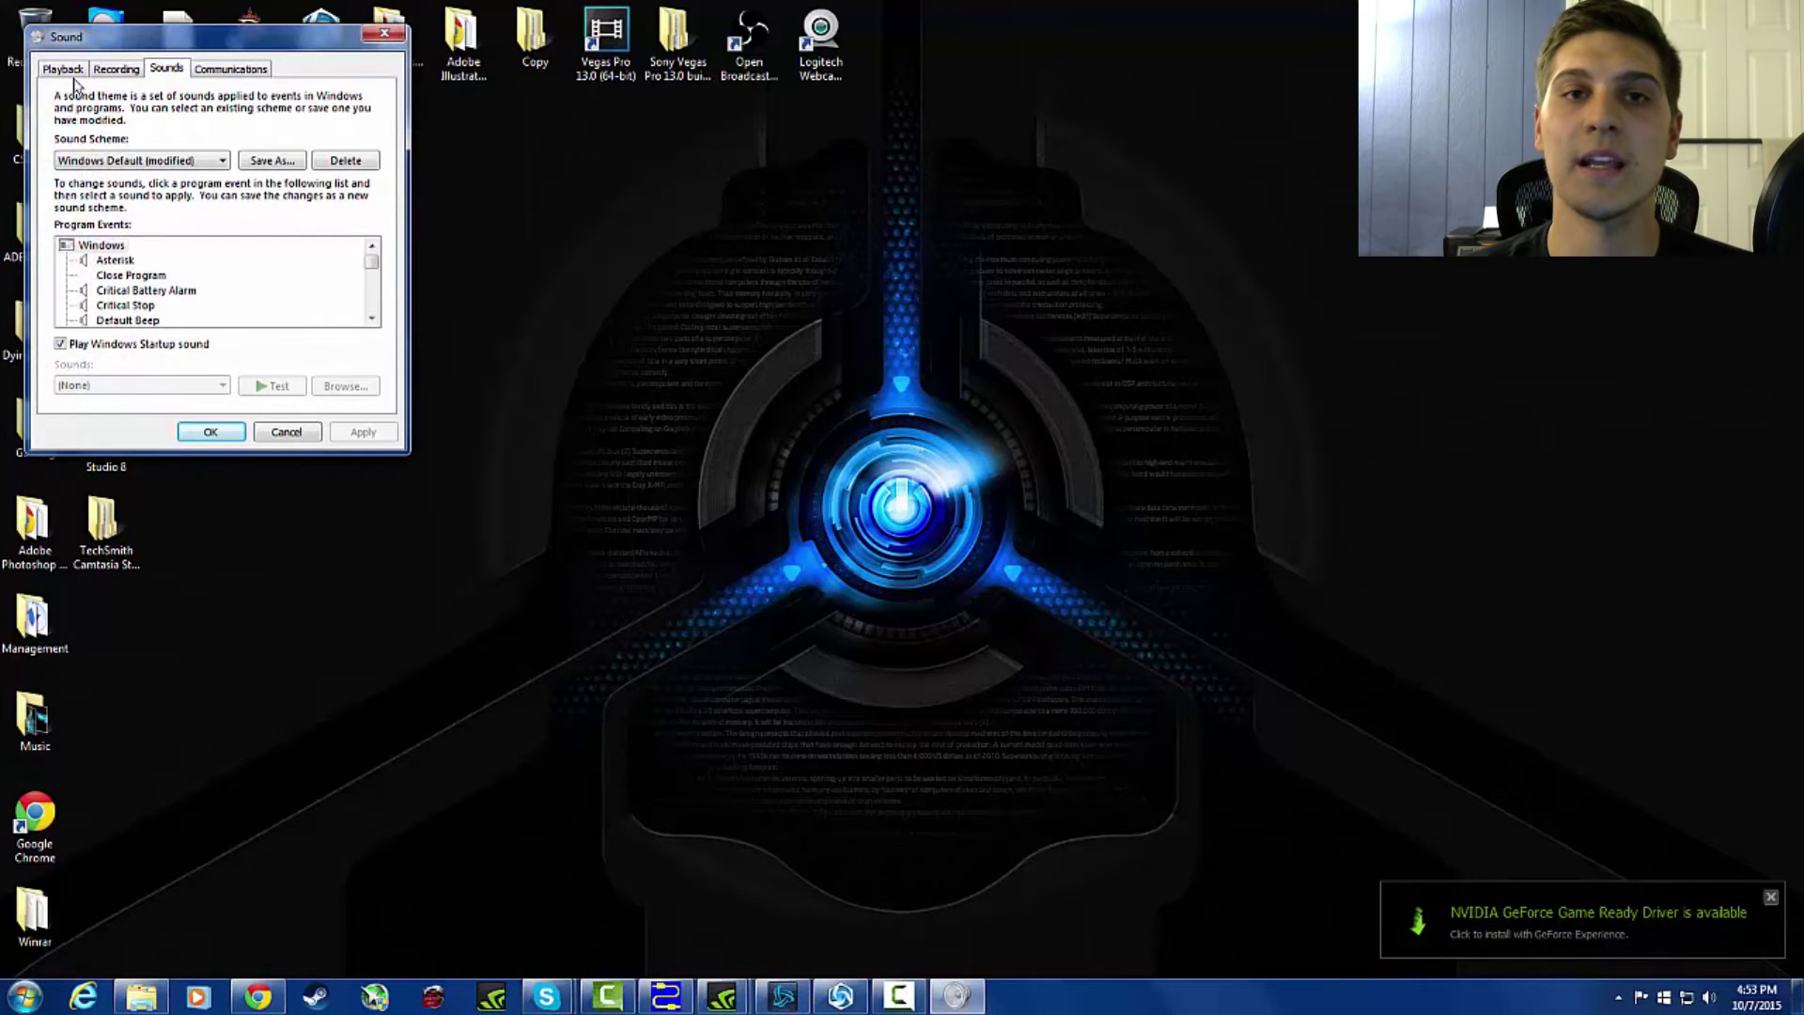
{"action": "left_click_drag", "start_coordinate": [76, 49], "coordinate": [726, 305]}
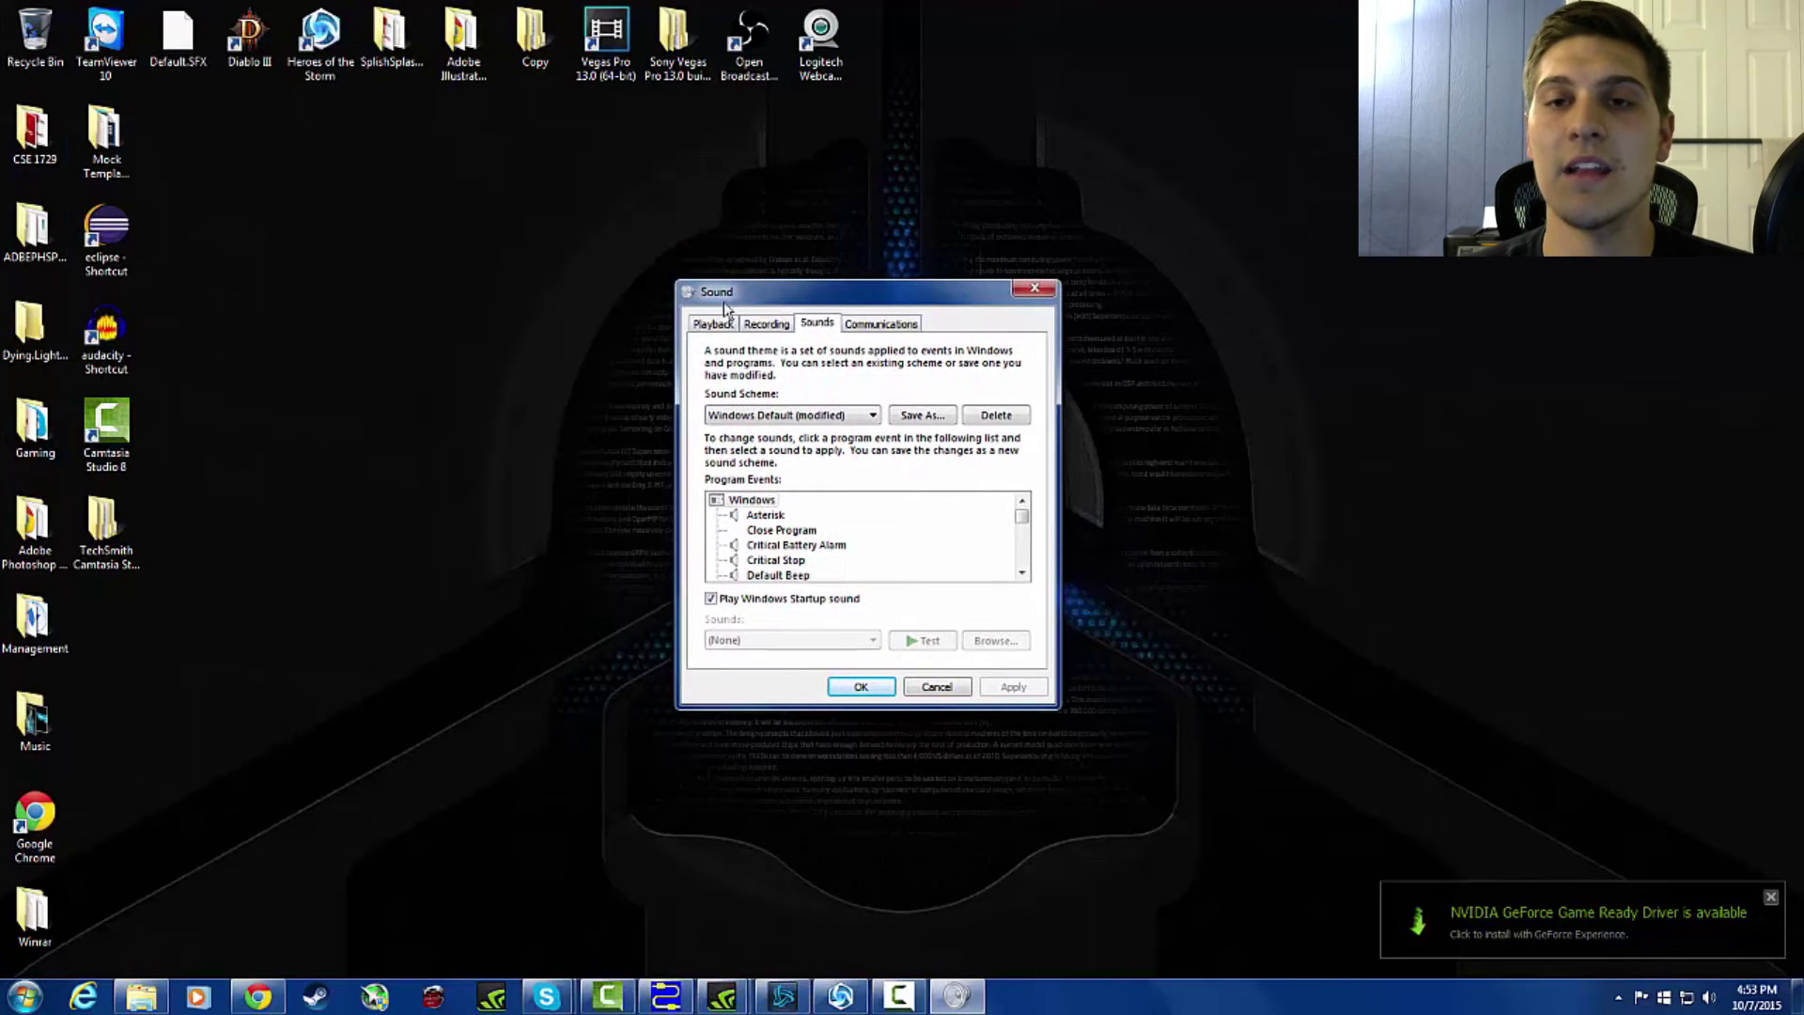
{"action": "left_click", "coordinate": [712, 322]}
{"action": "left_click_drag", "start_coordinate": [1034, 470], "coordinate": [1036, 552]}
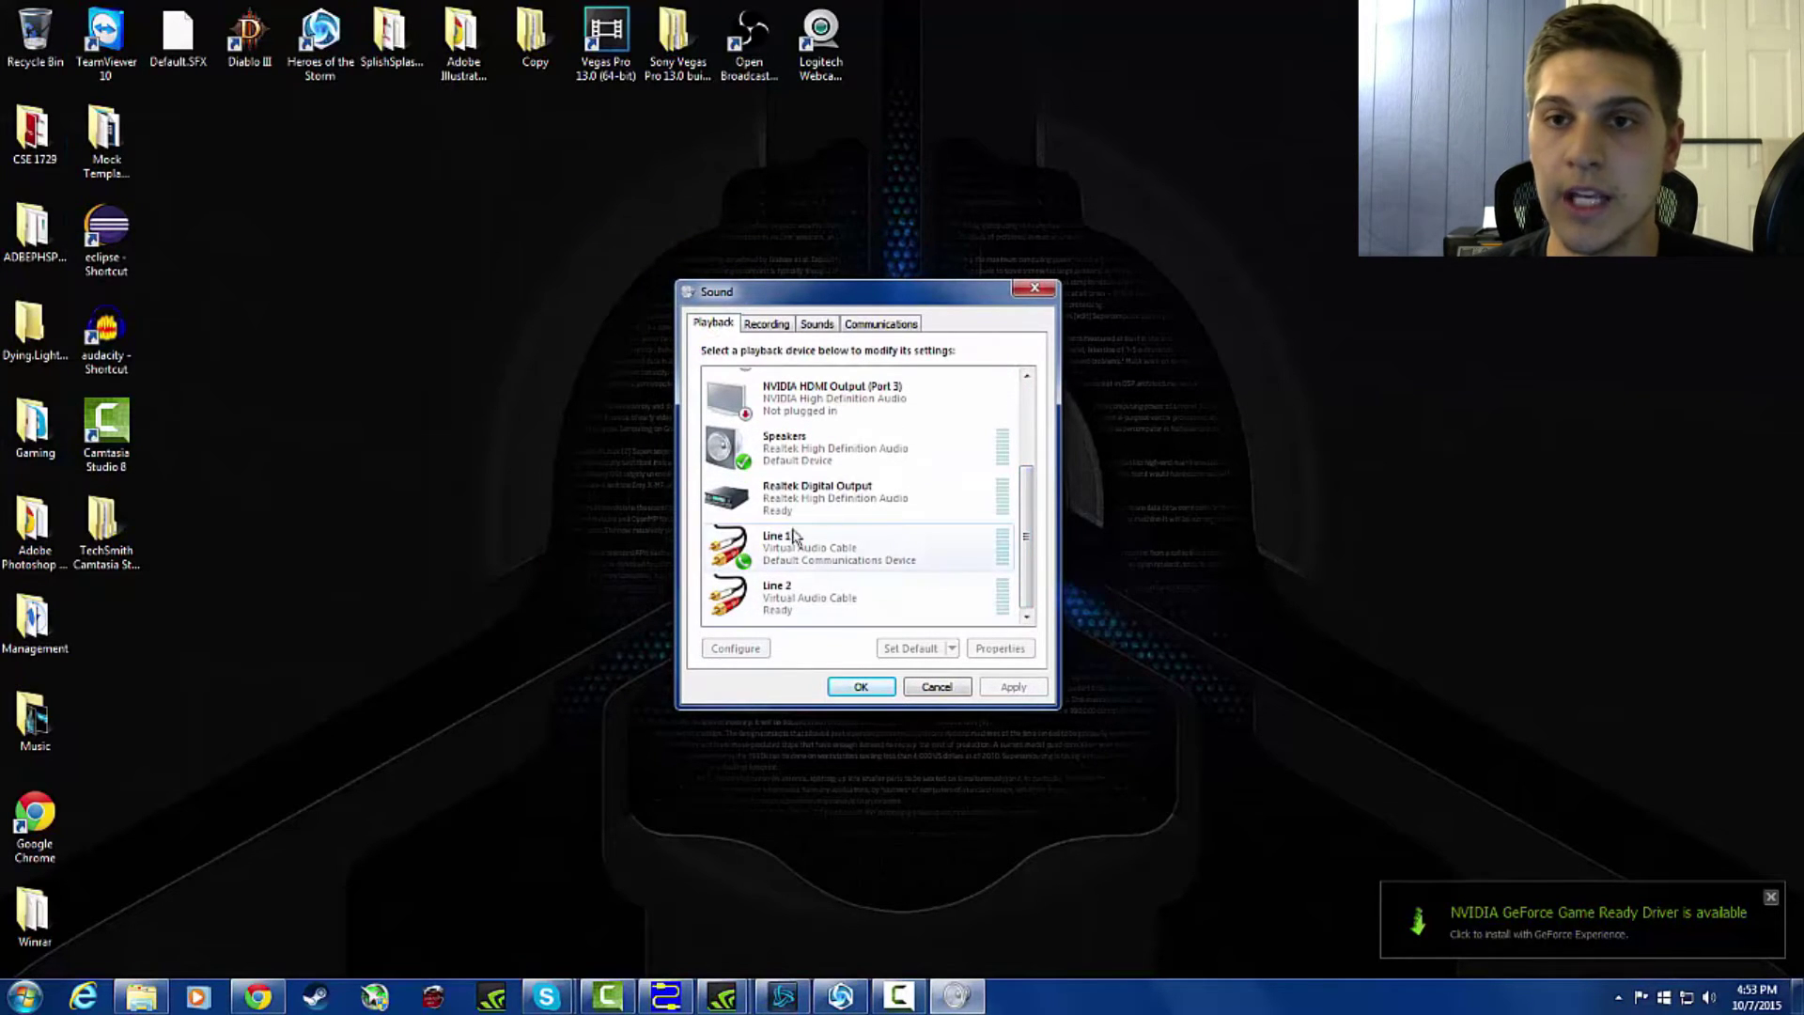
{"action": "left_click", "coordinate": [767, 324]}
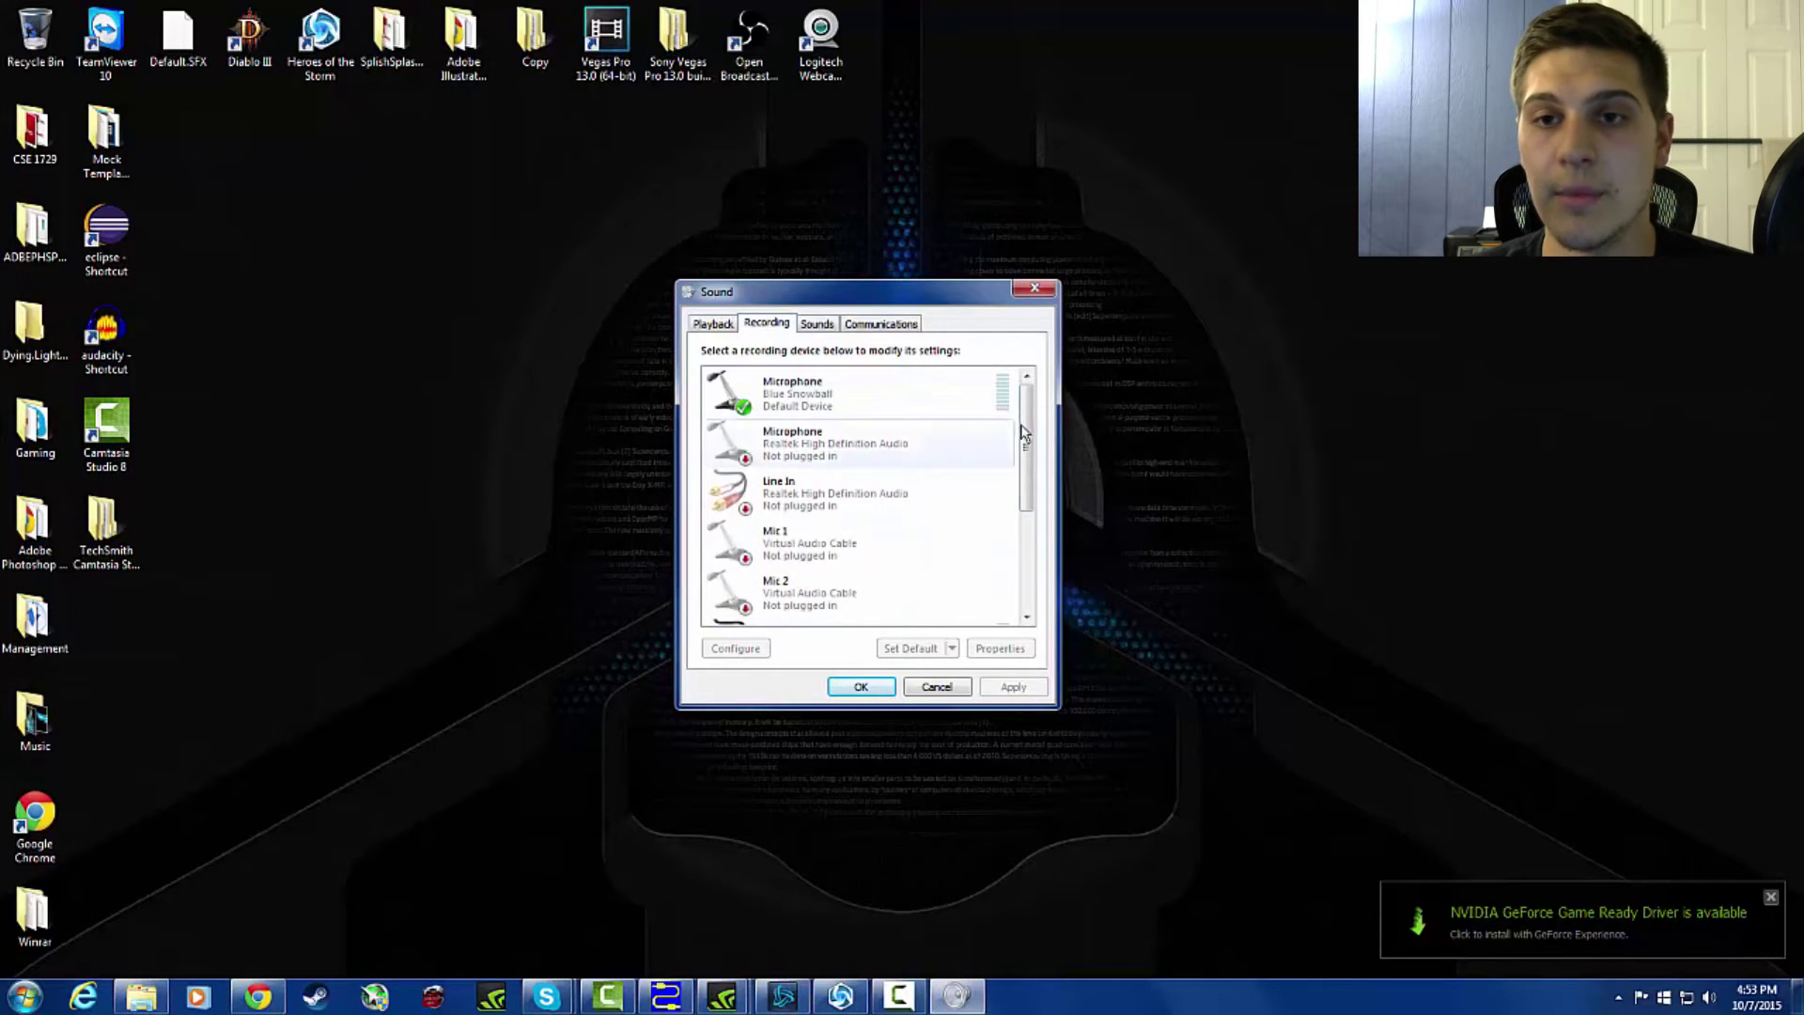
{"action": "left_click_drag", "start_coordinate": [1024, 434], "coordinate": [1024, 533]}
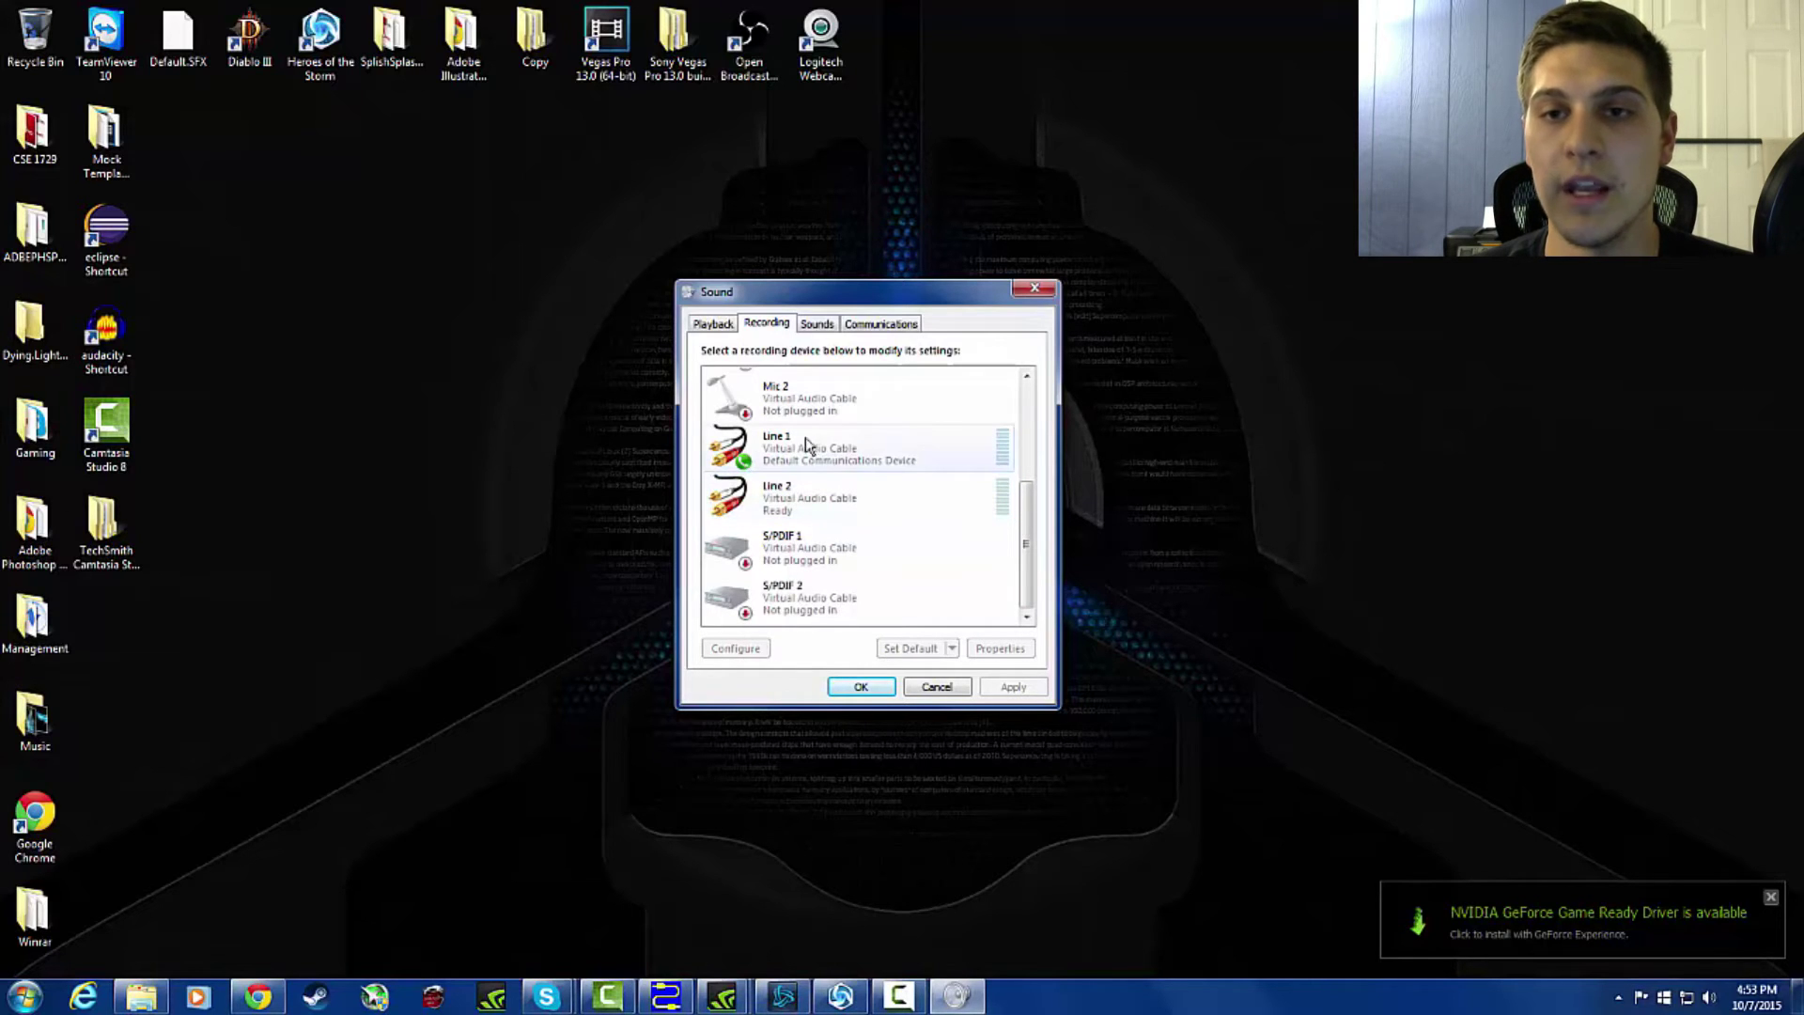
Step: Make Line 1 the default recording device and the default playback device
{"action": "right_click", "coordinate": [846, 449]}
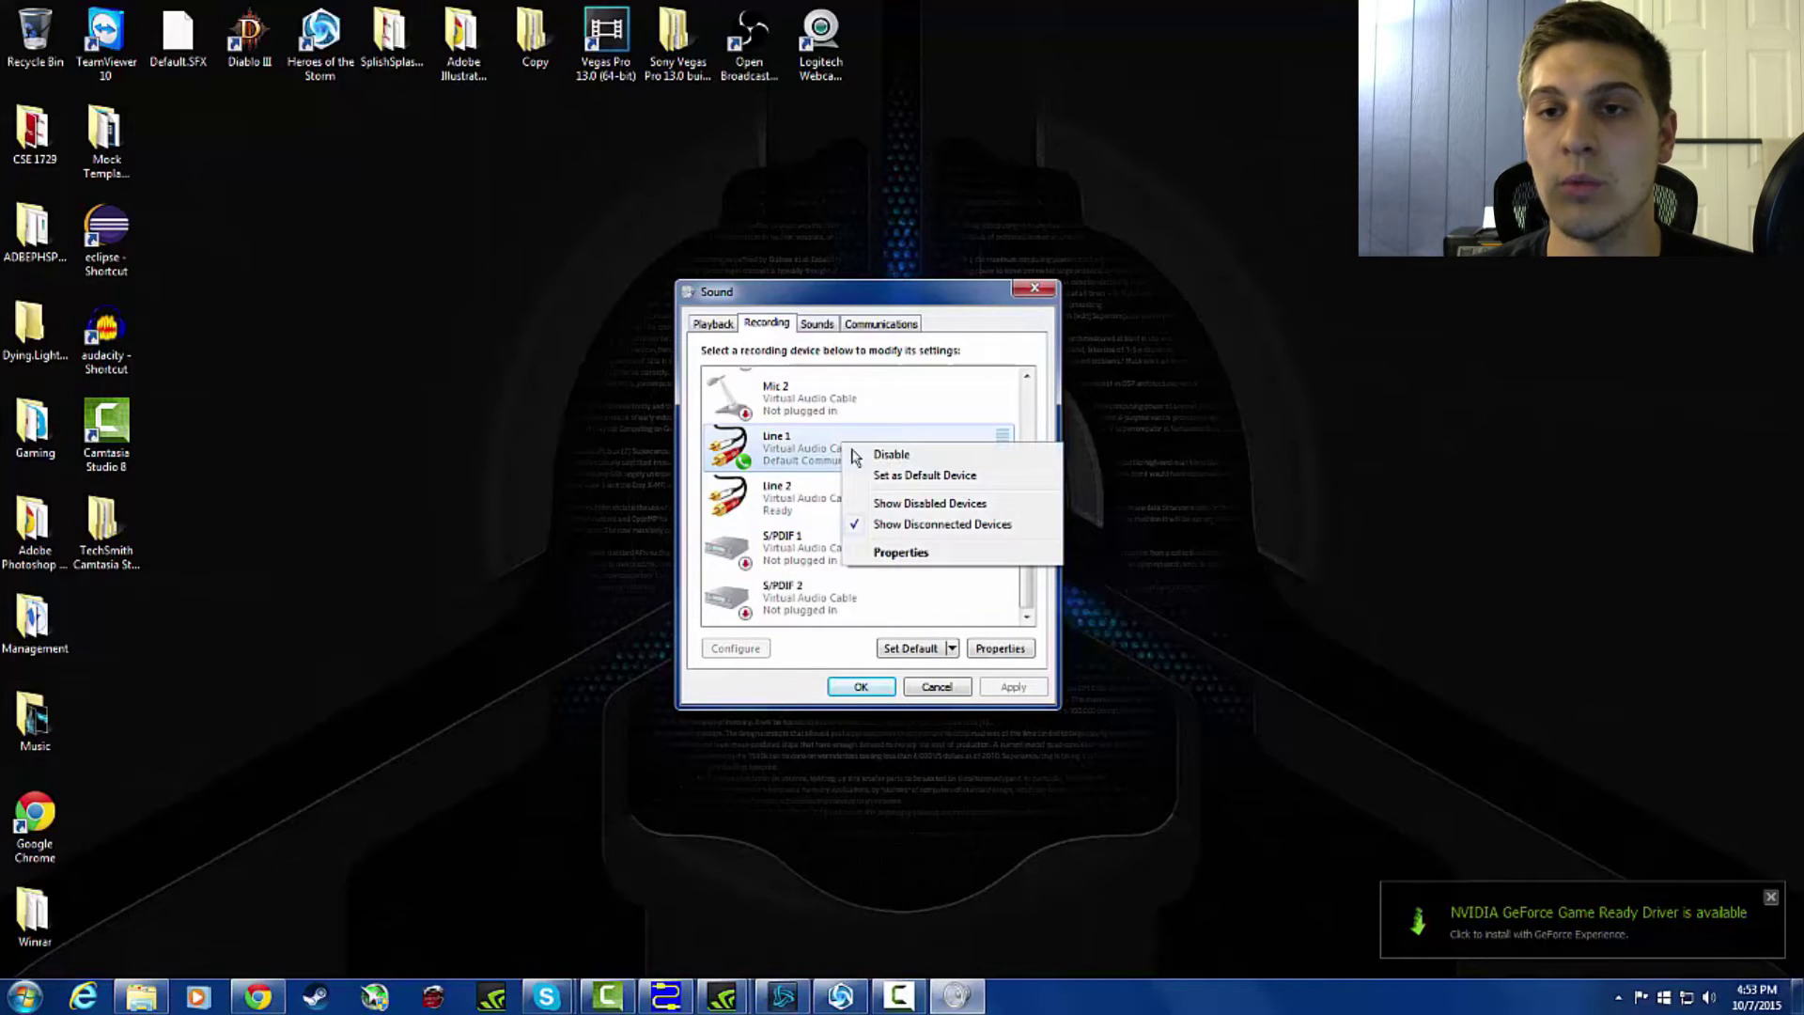
{"action": "left_click", "coordinate": [902, 475]}
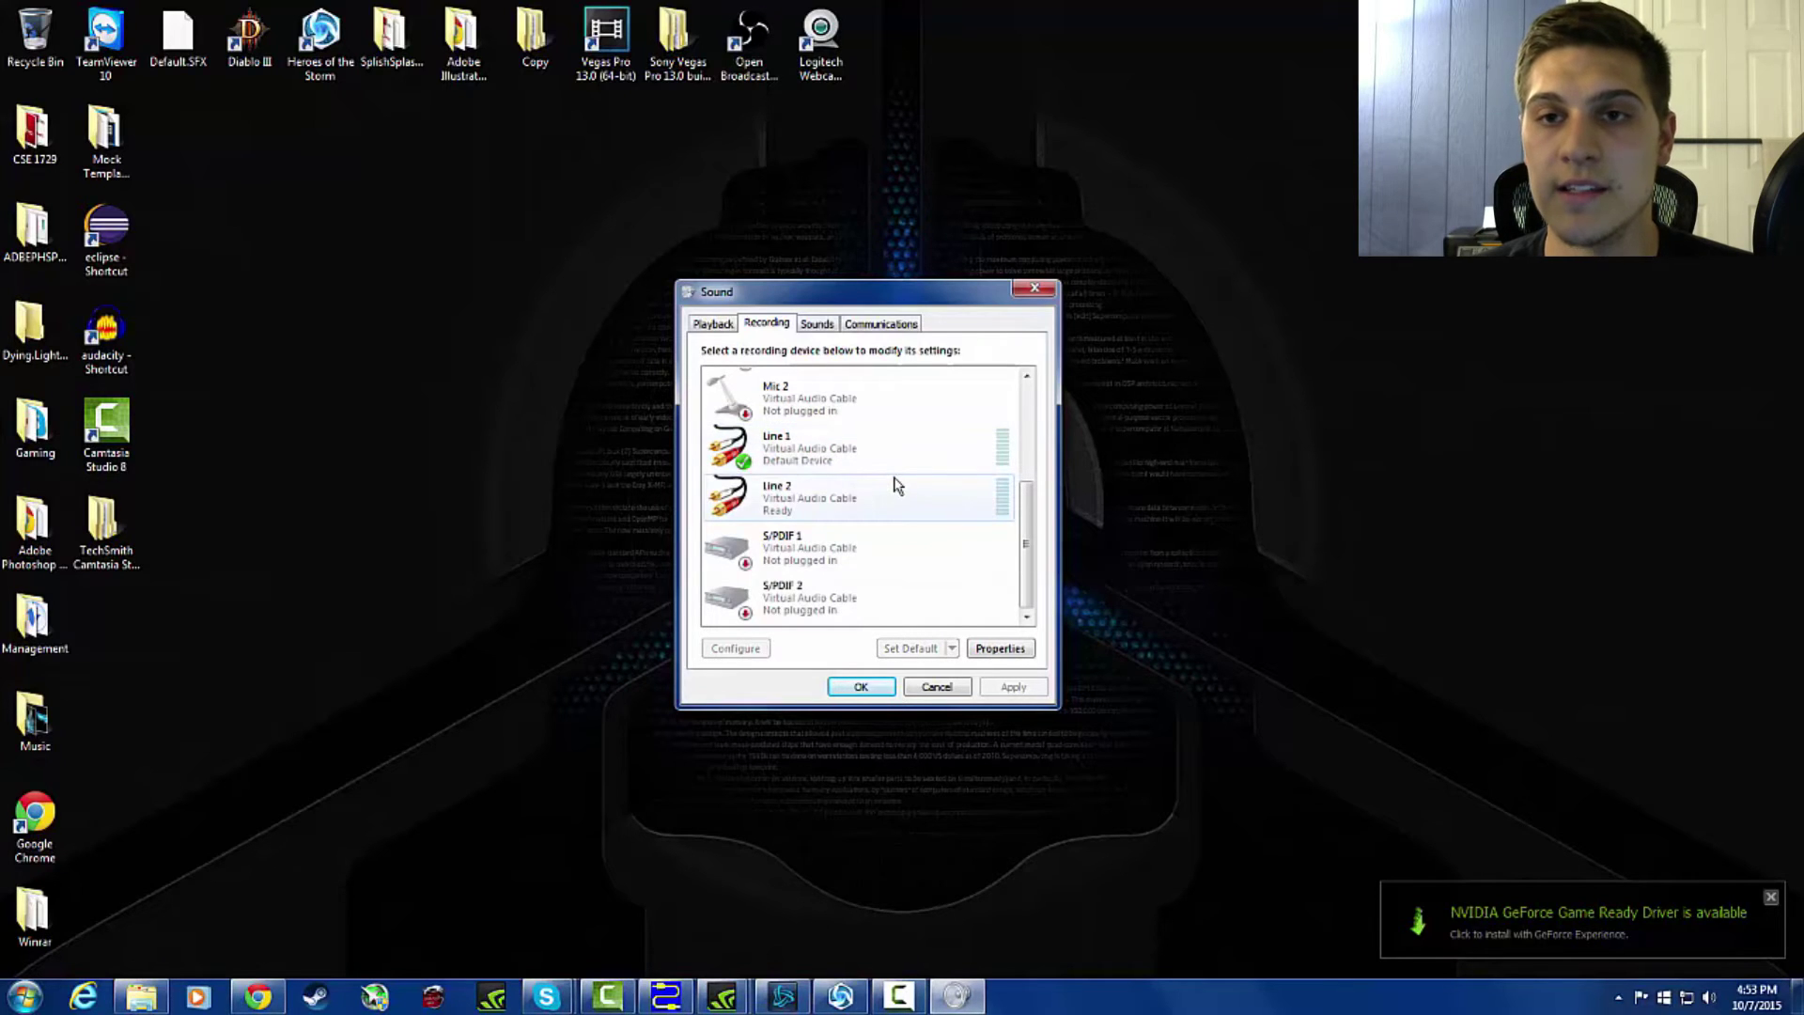
{"action": "left_click", "coordinate": [707, 327]}
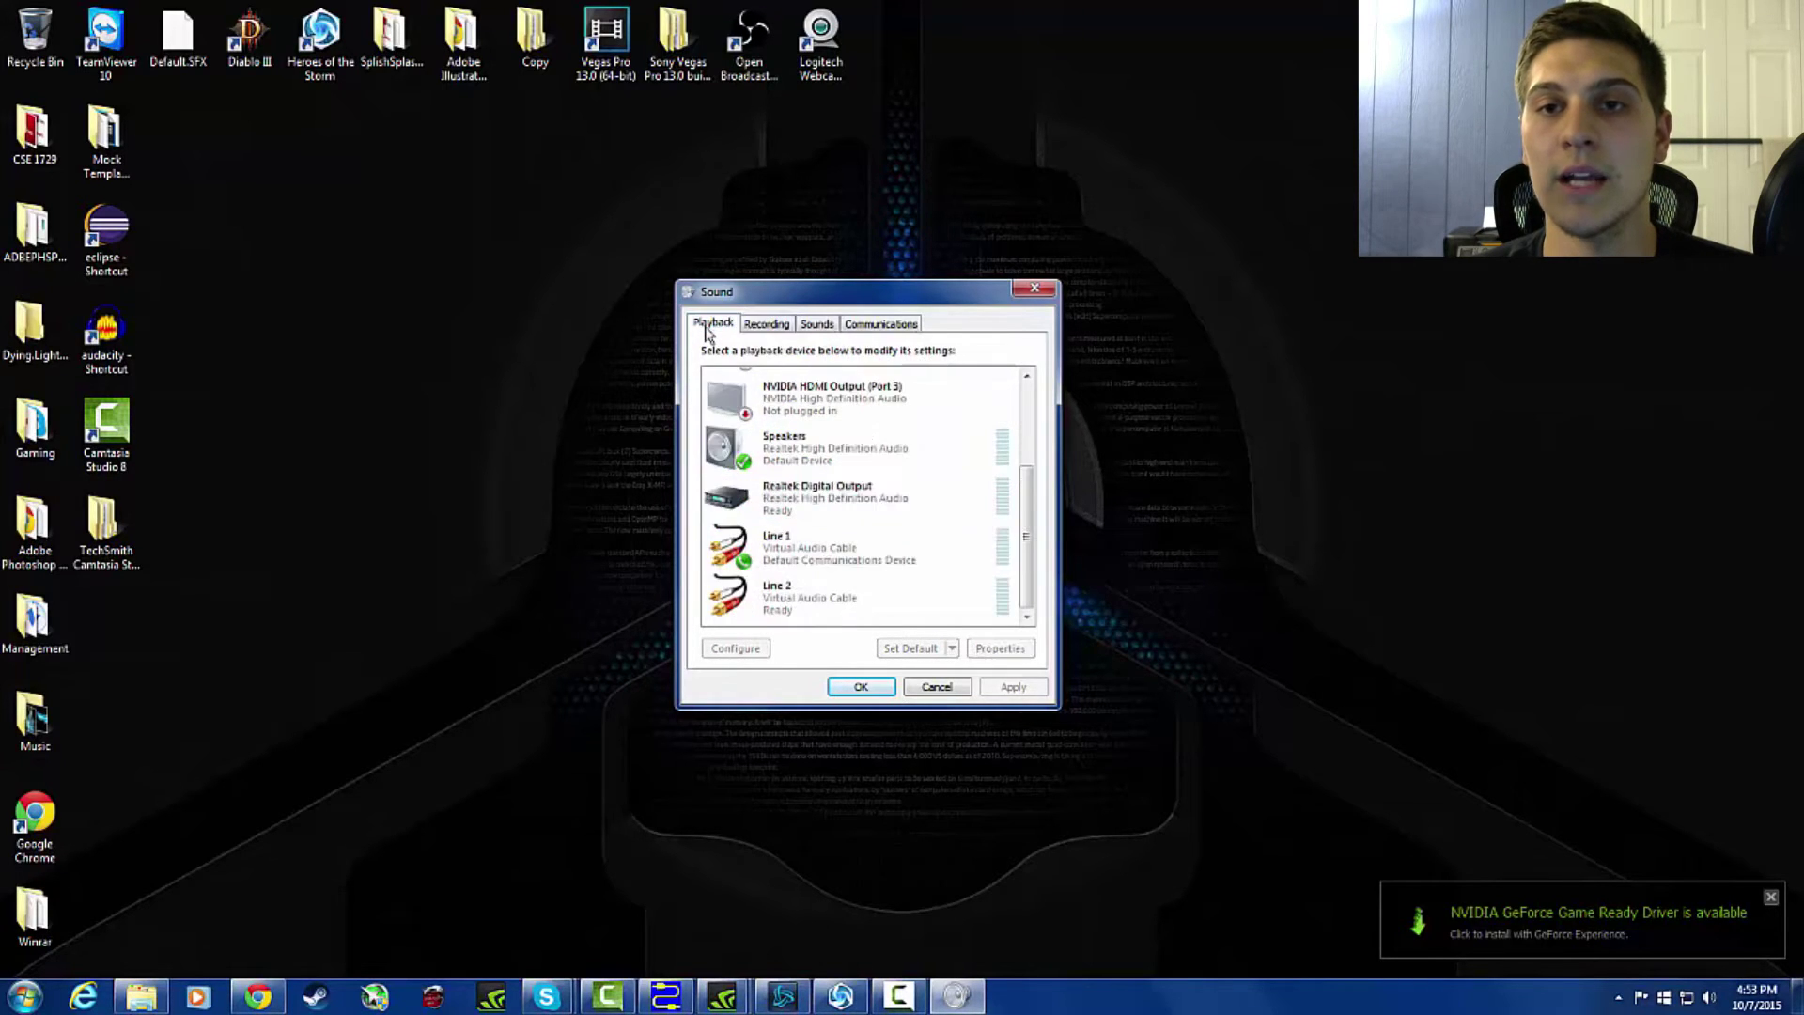
{"action": "right_click", "coordinate": [860, 545]}
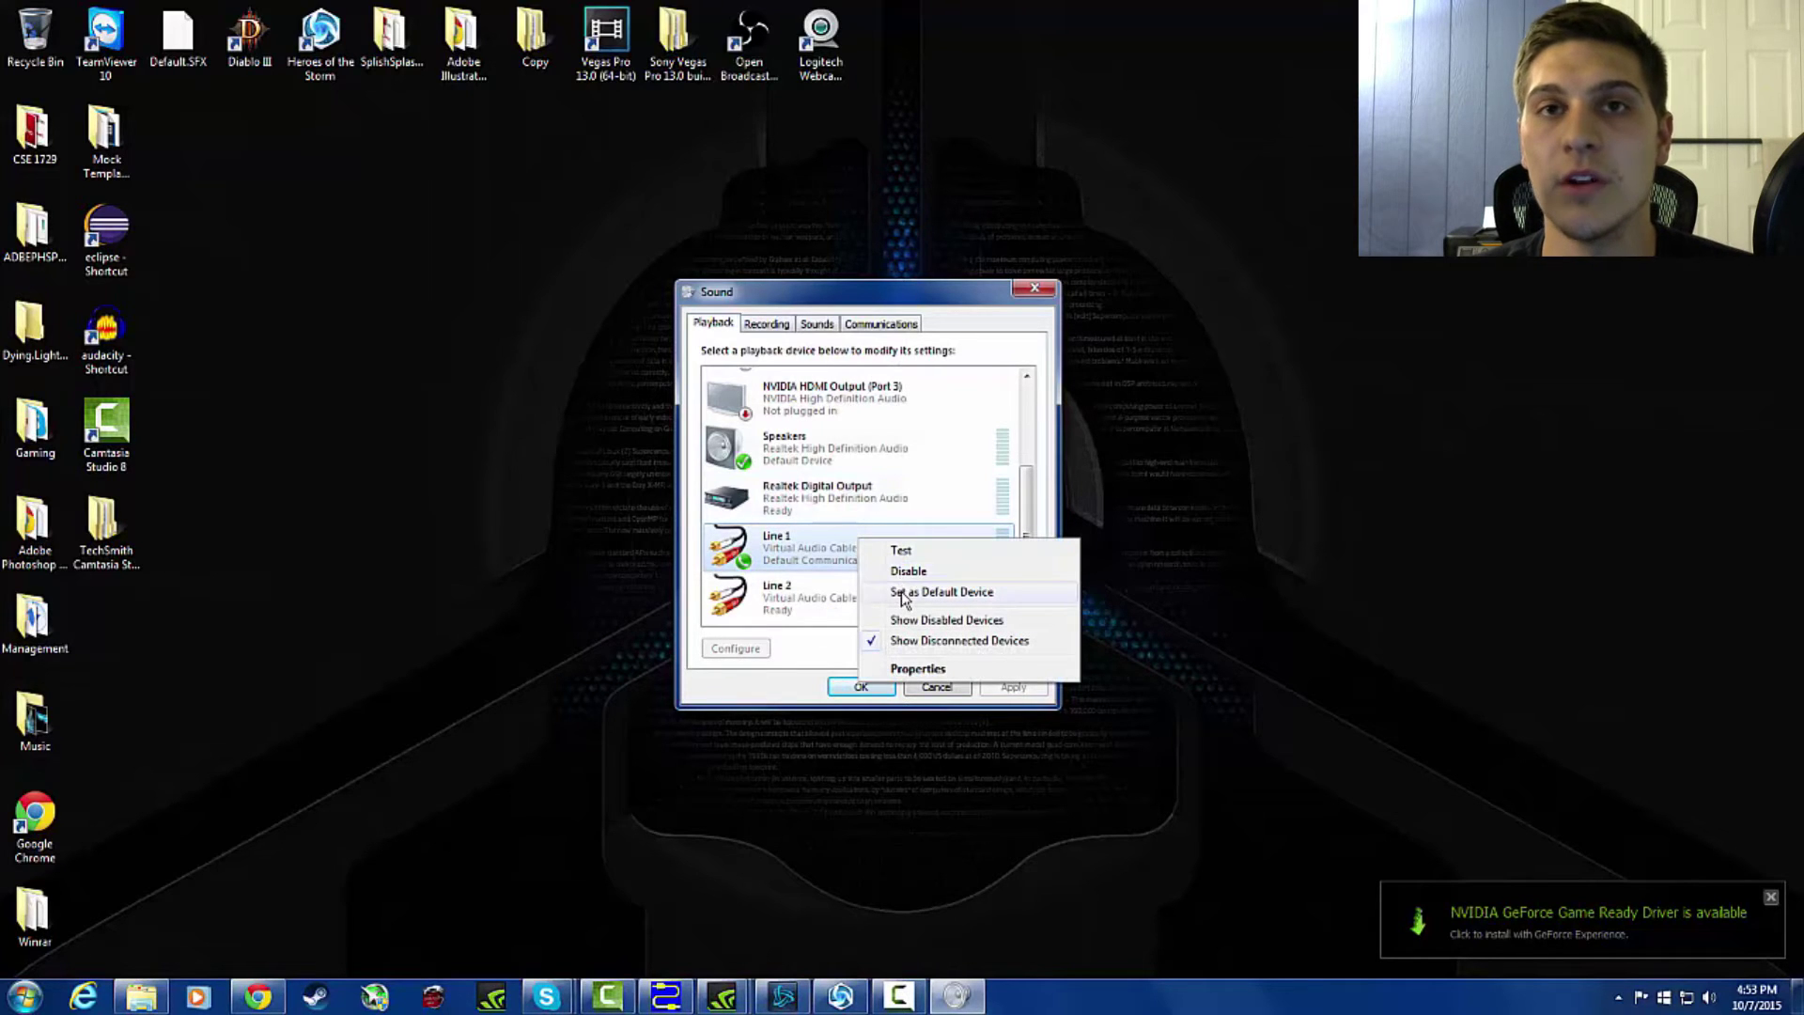
{"action": "left_click", "coordinate": [900, 591]}
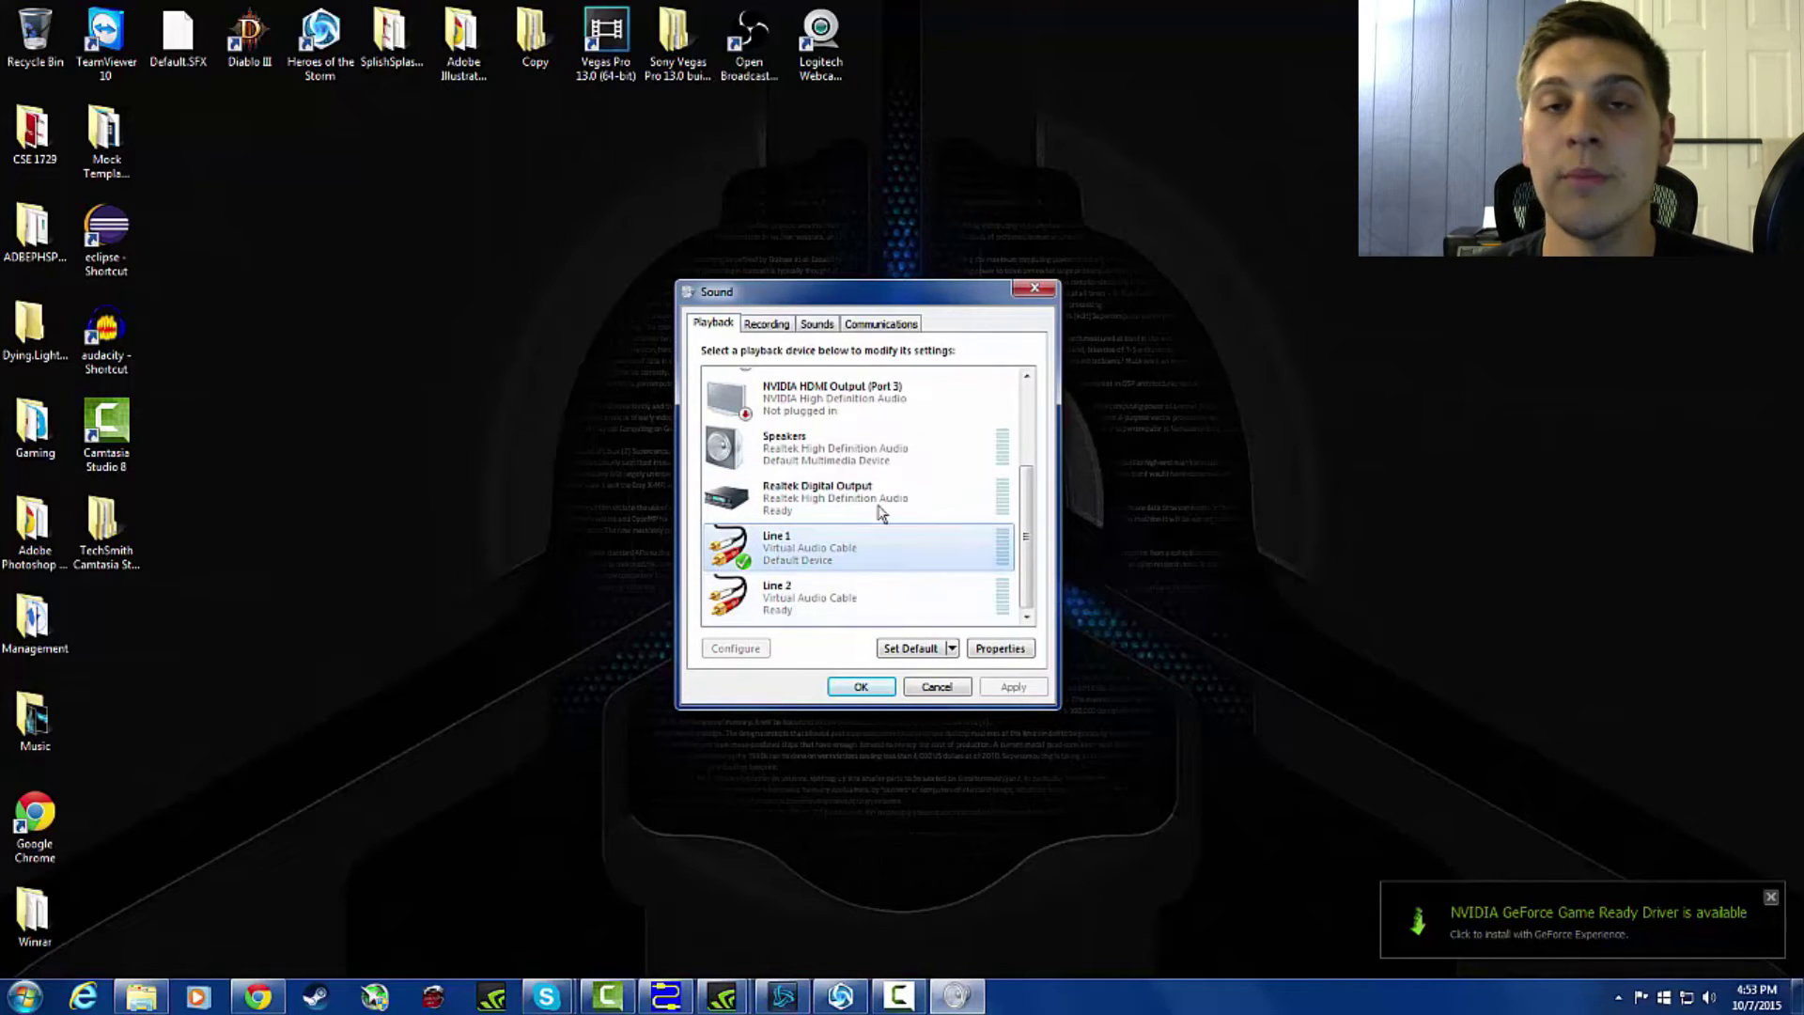
{"action": "left_click", "coordinate": [765, 325]}
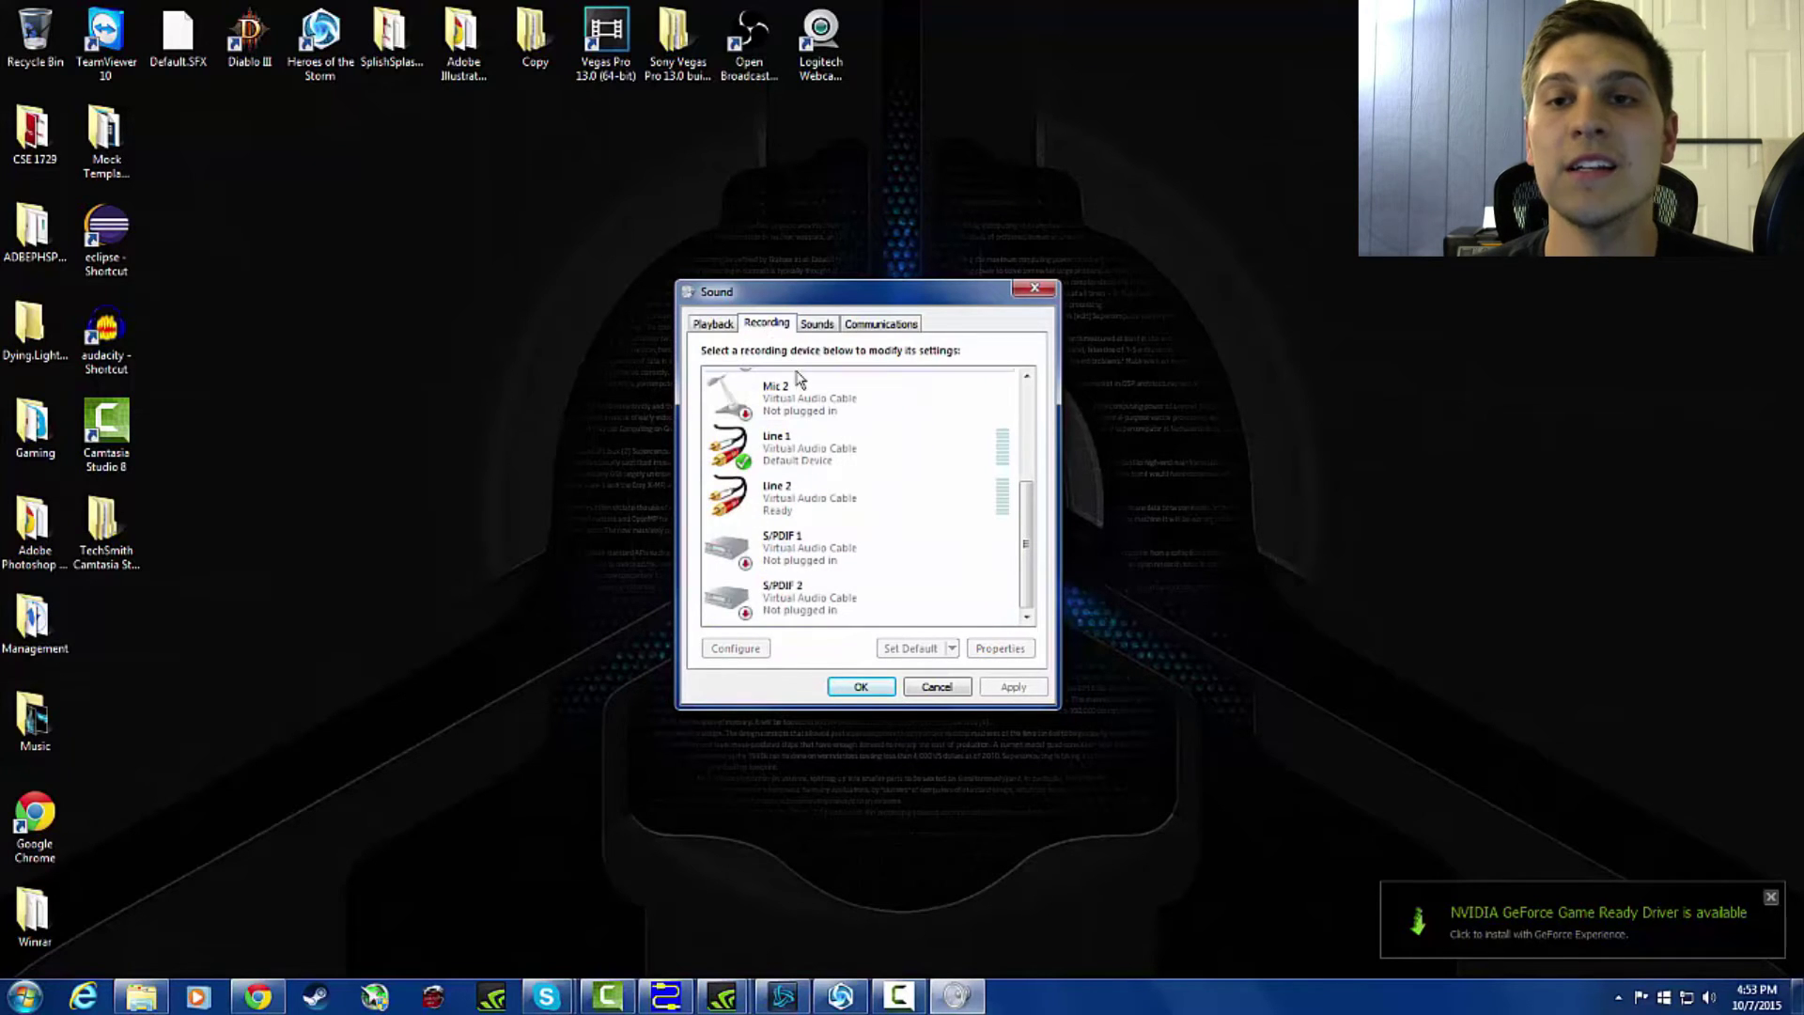
Step: Set the Line 1 recording device to play its input through the Realtek speakers
{"action": "left_click", "coordinate": [839, 464]}
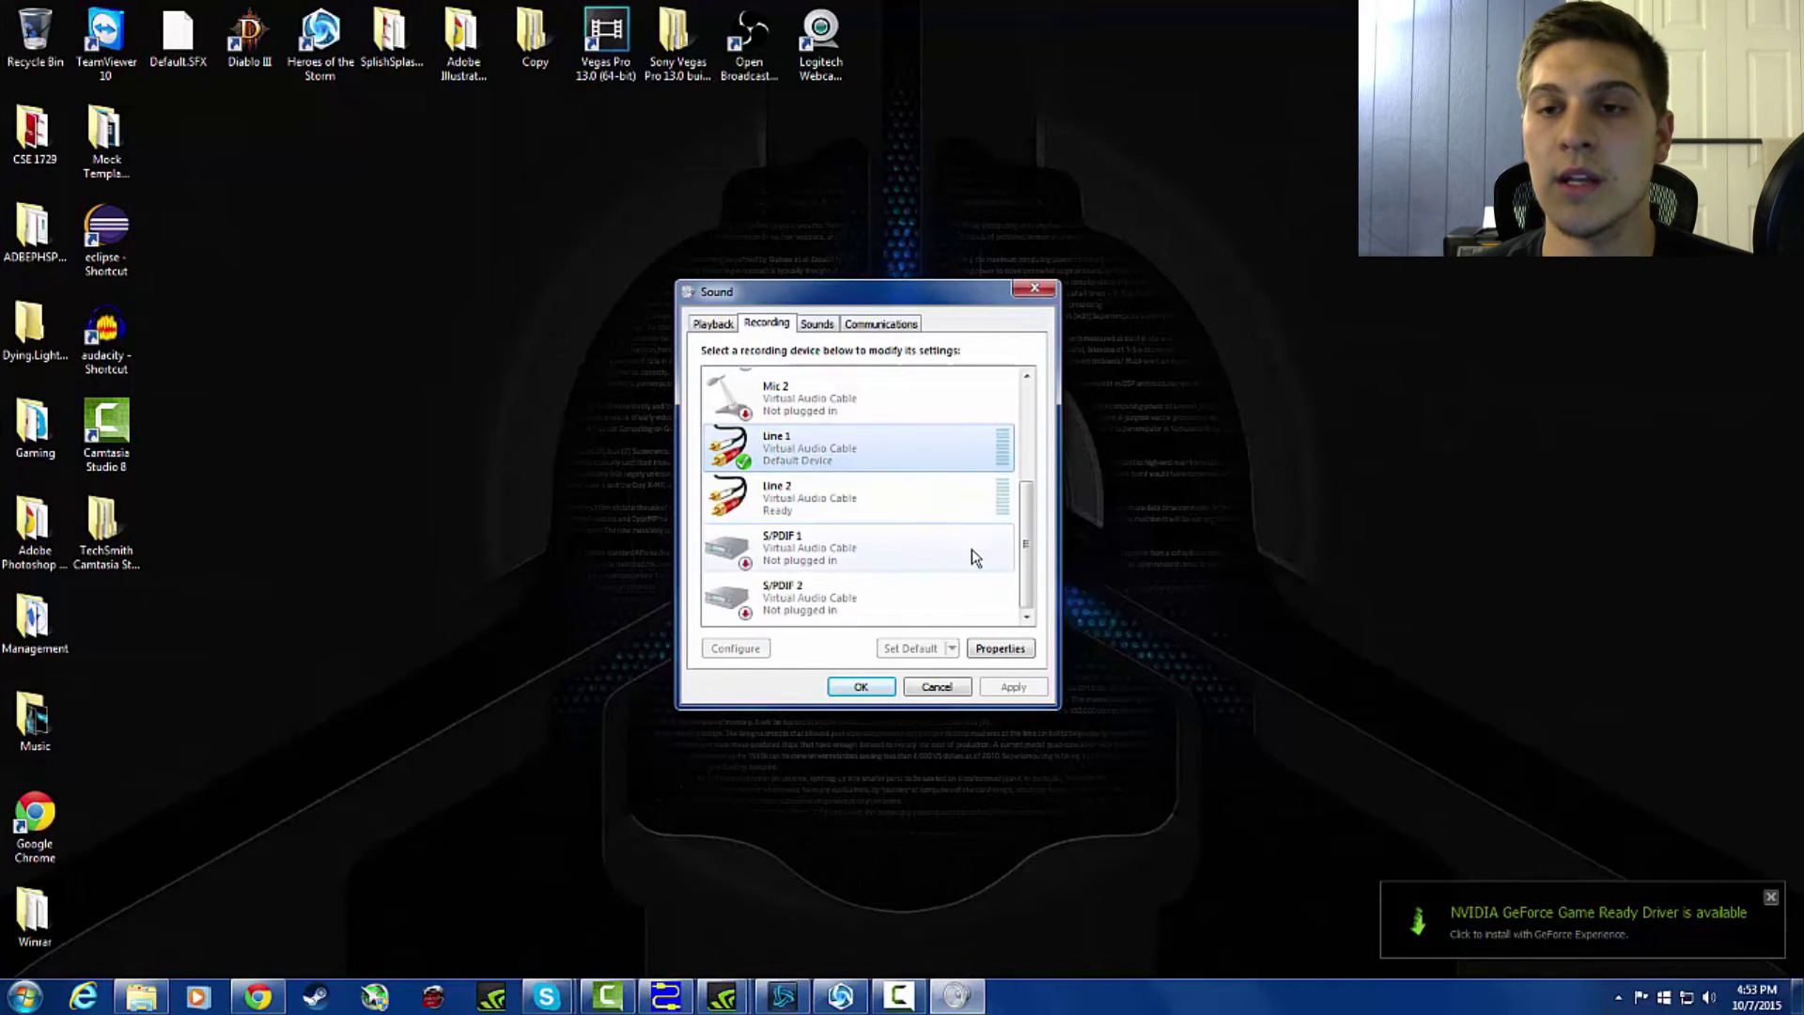
{"action": "left_click", "coordinate": [1000, 648]}
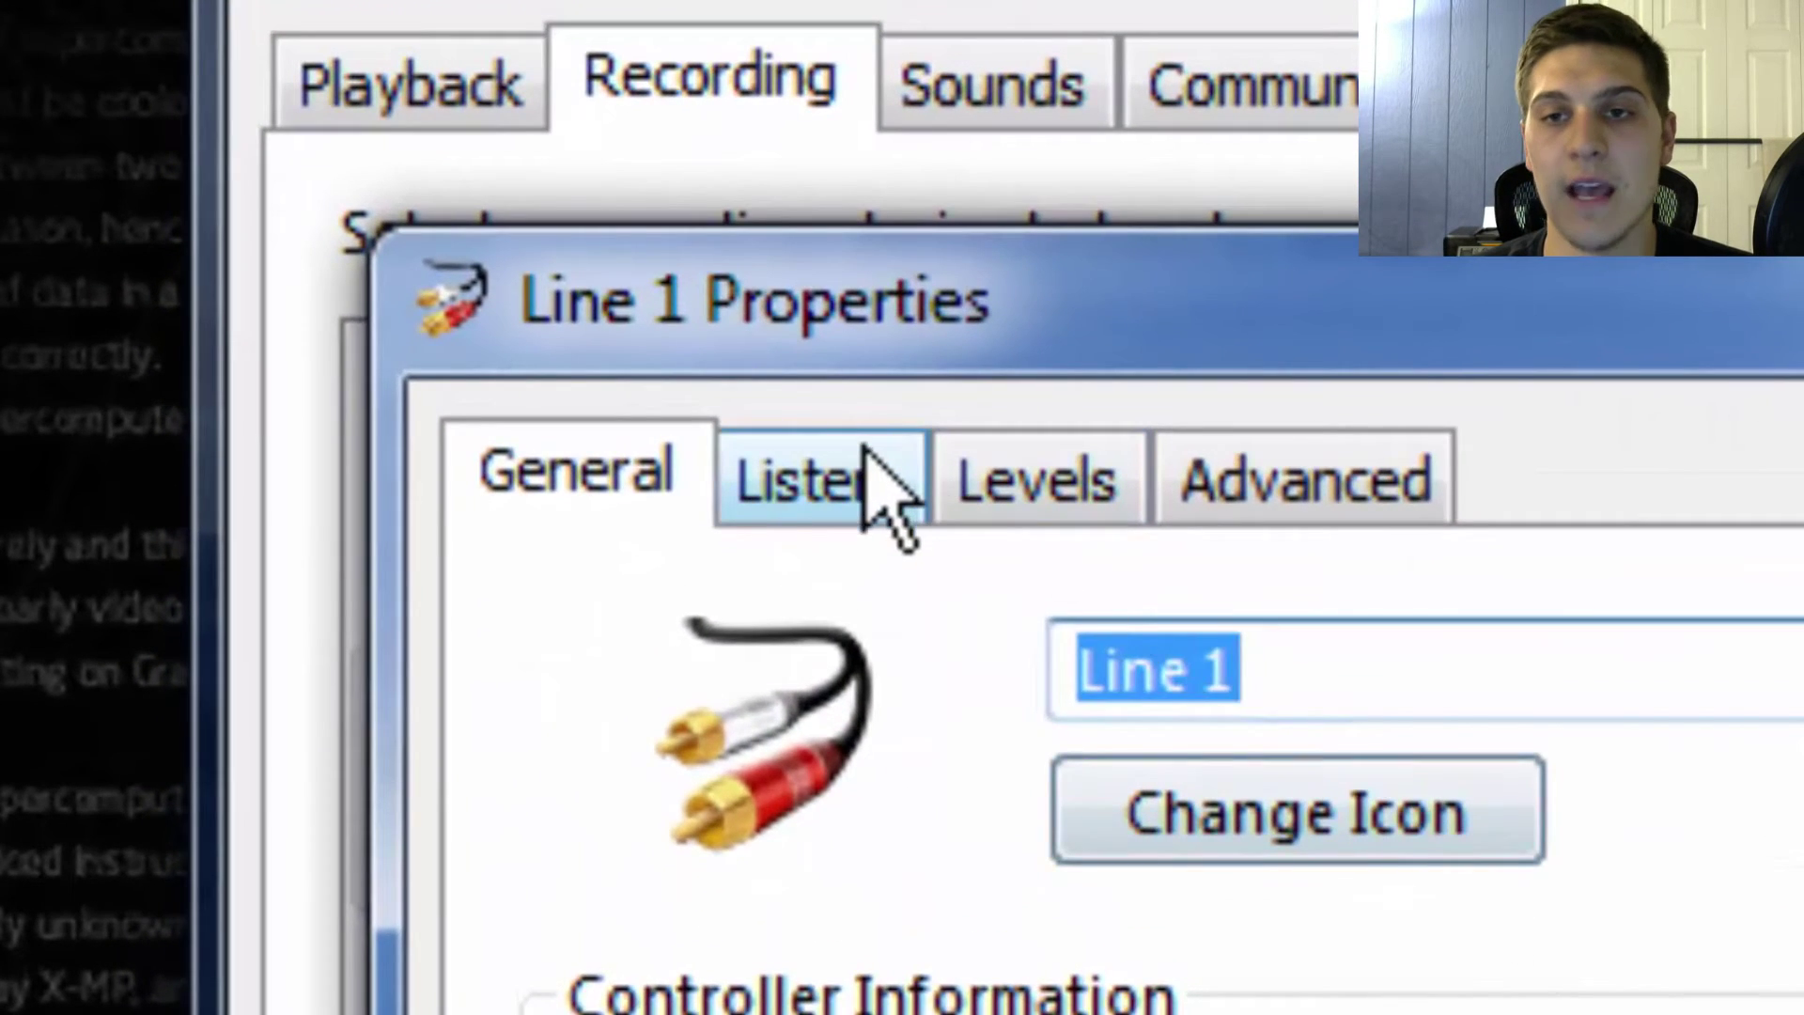
{"action": "left_click", "coordinate": [824, 425]}
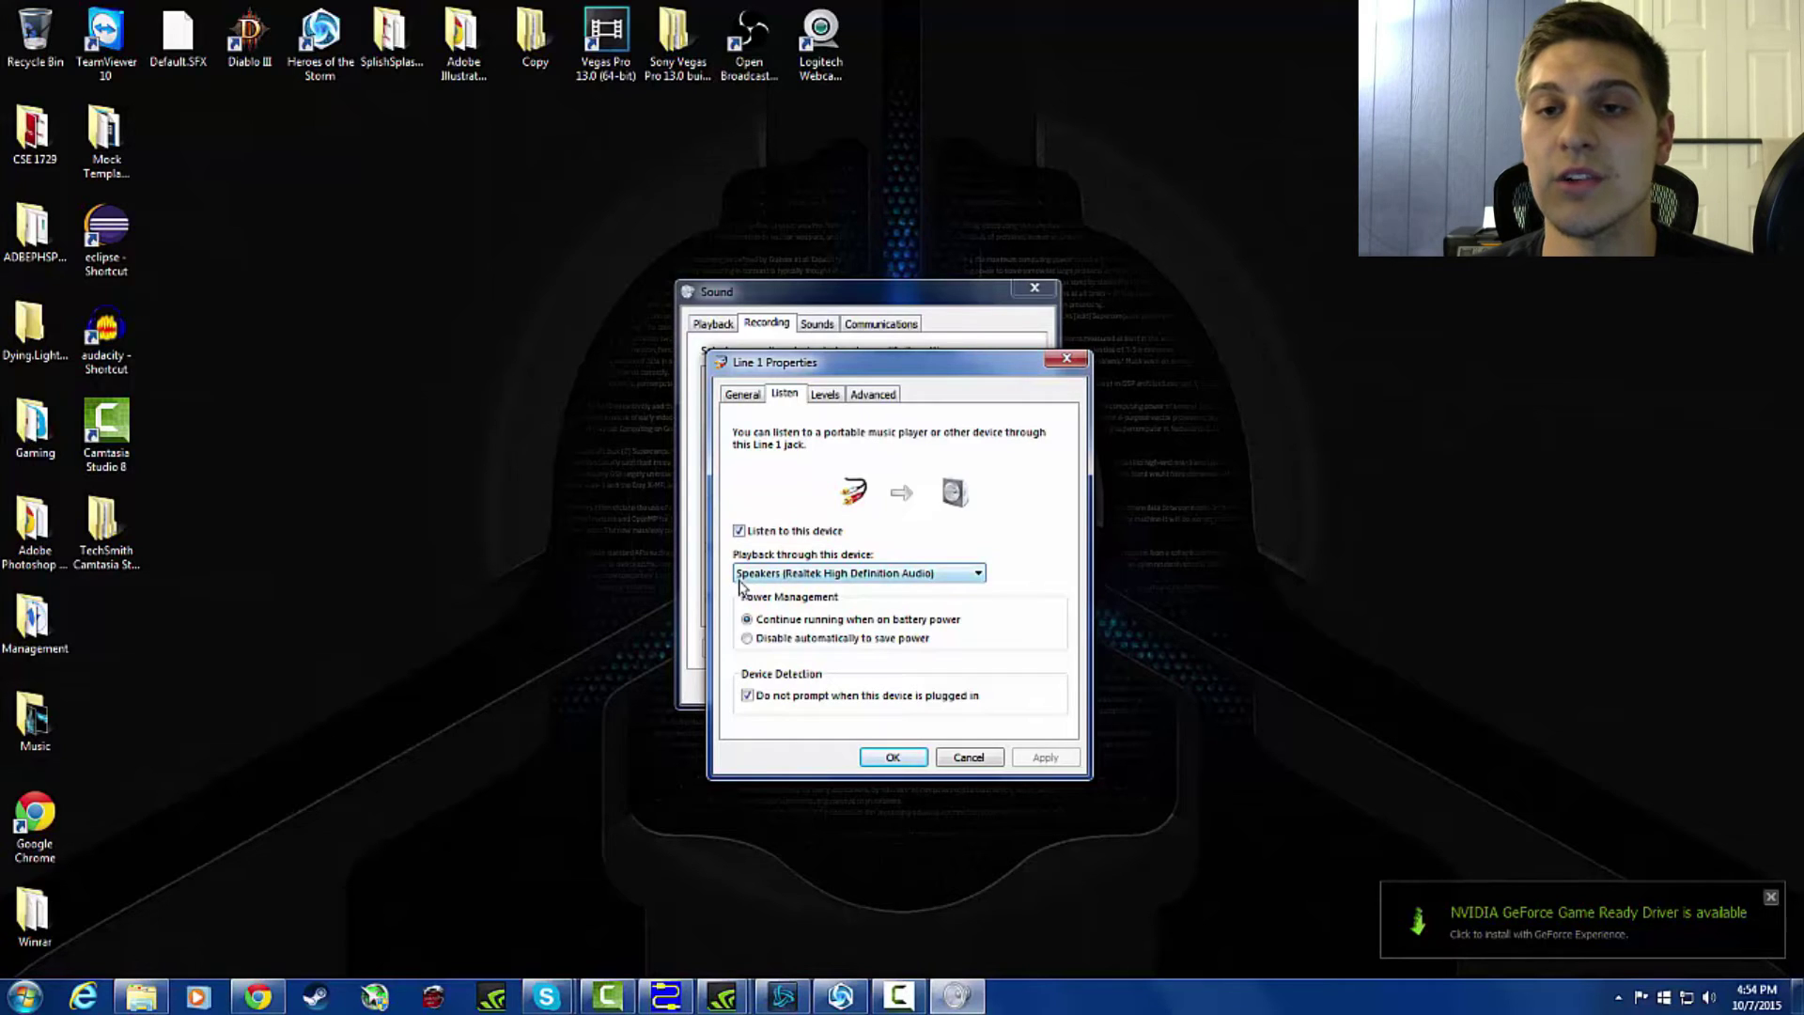
{"action": "left_click", "coordinate": [893, 757]}
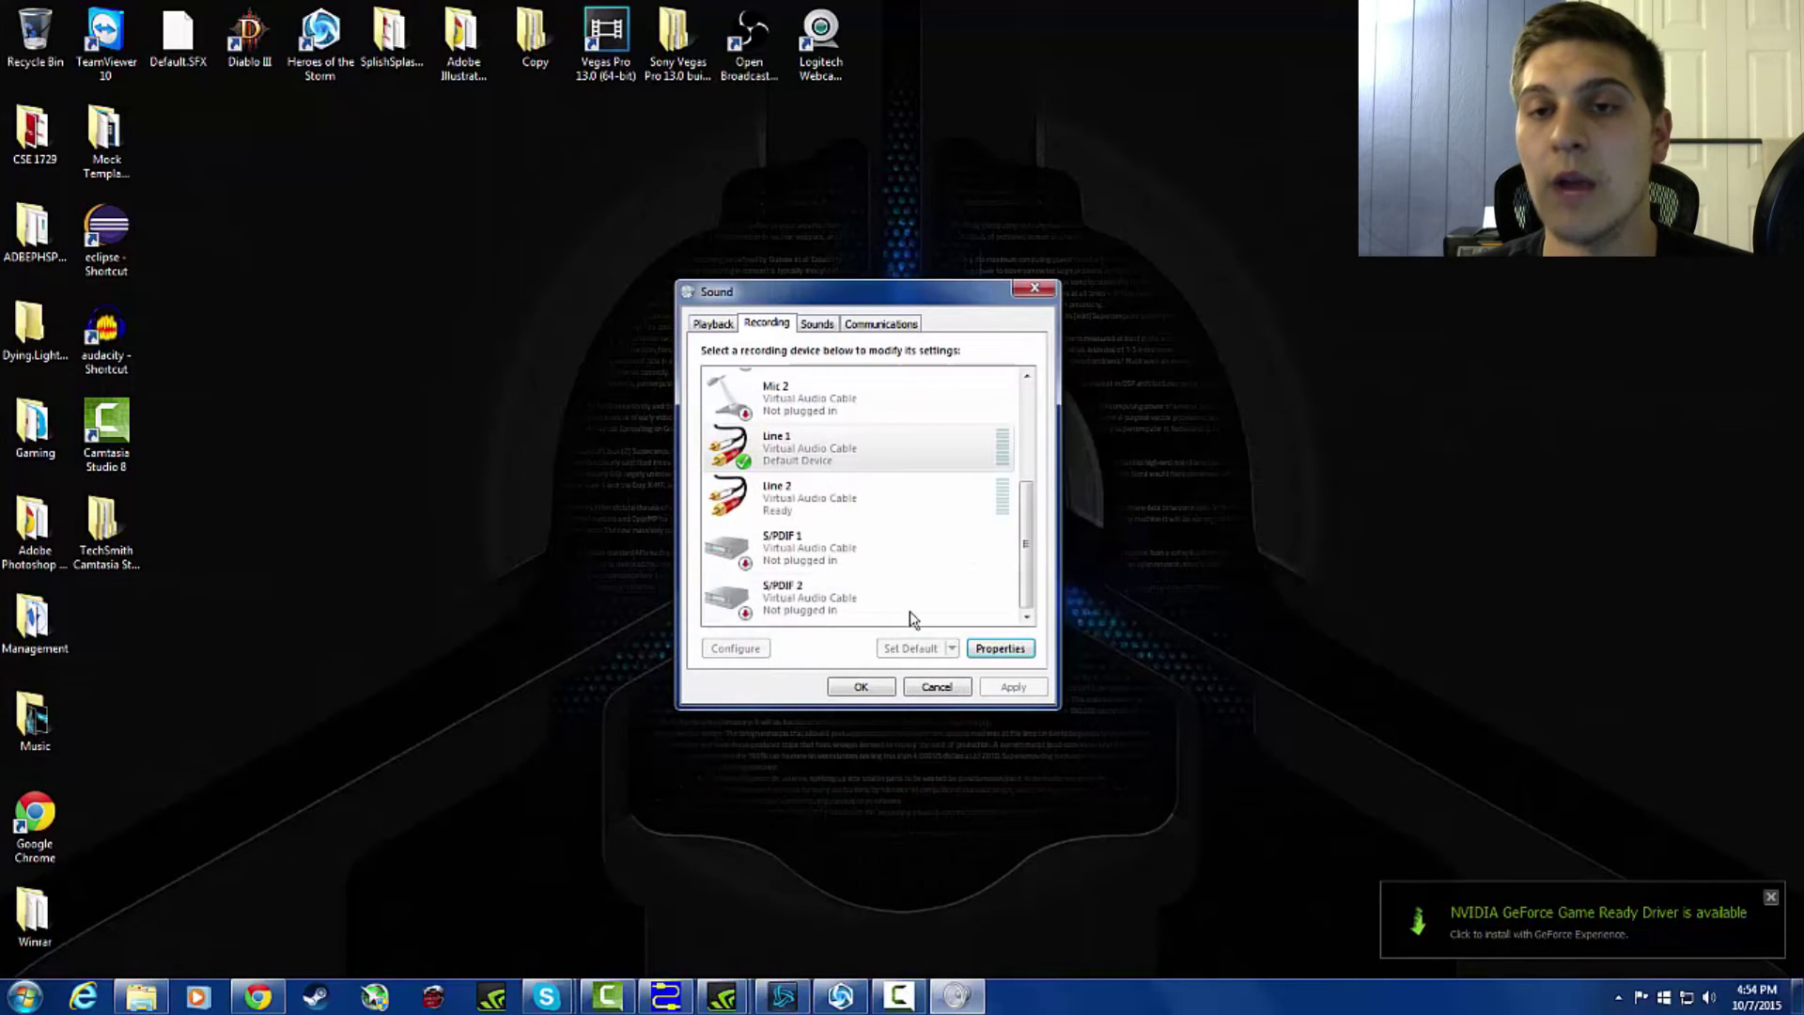
Step: Route Line 2 to the Realtek speakers the same way, then confirm and close Sound settings
{"action": "left_click", "coordinate": [825, 504]}
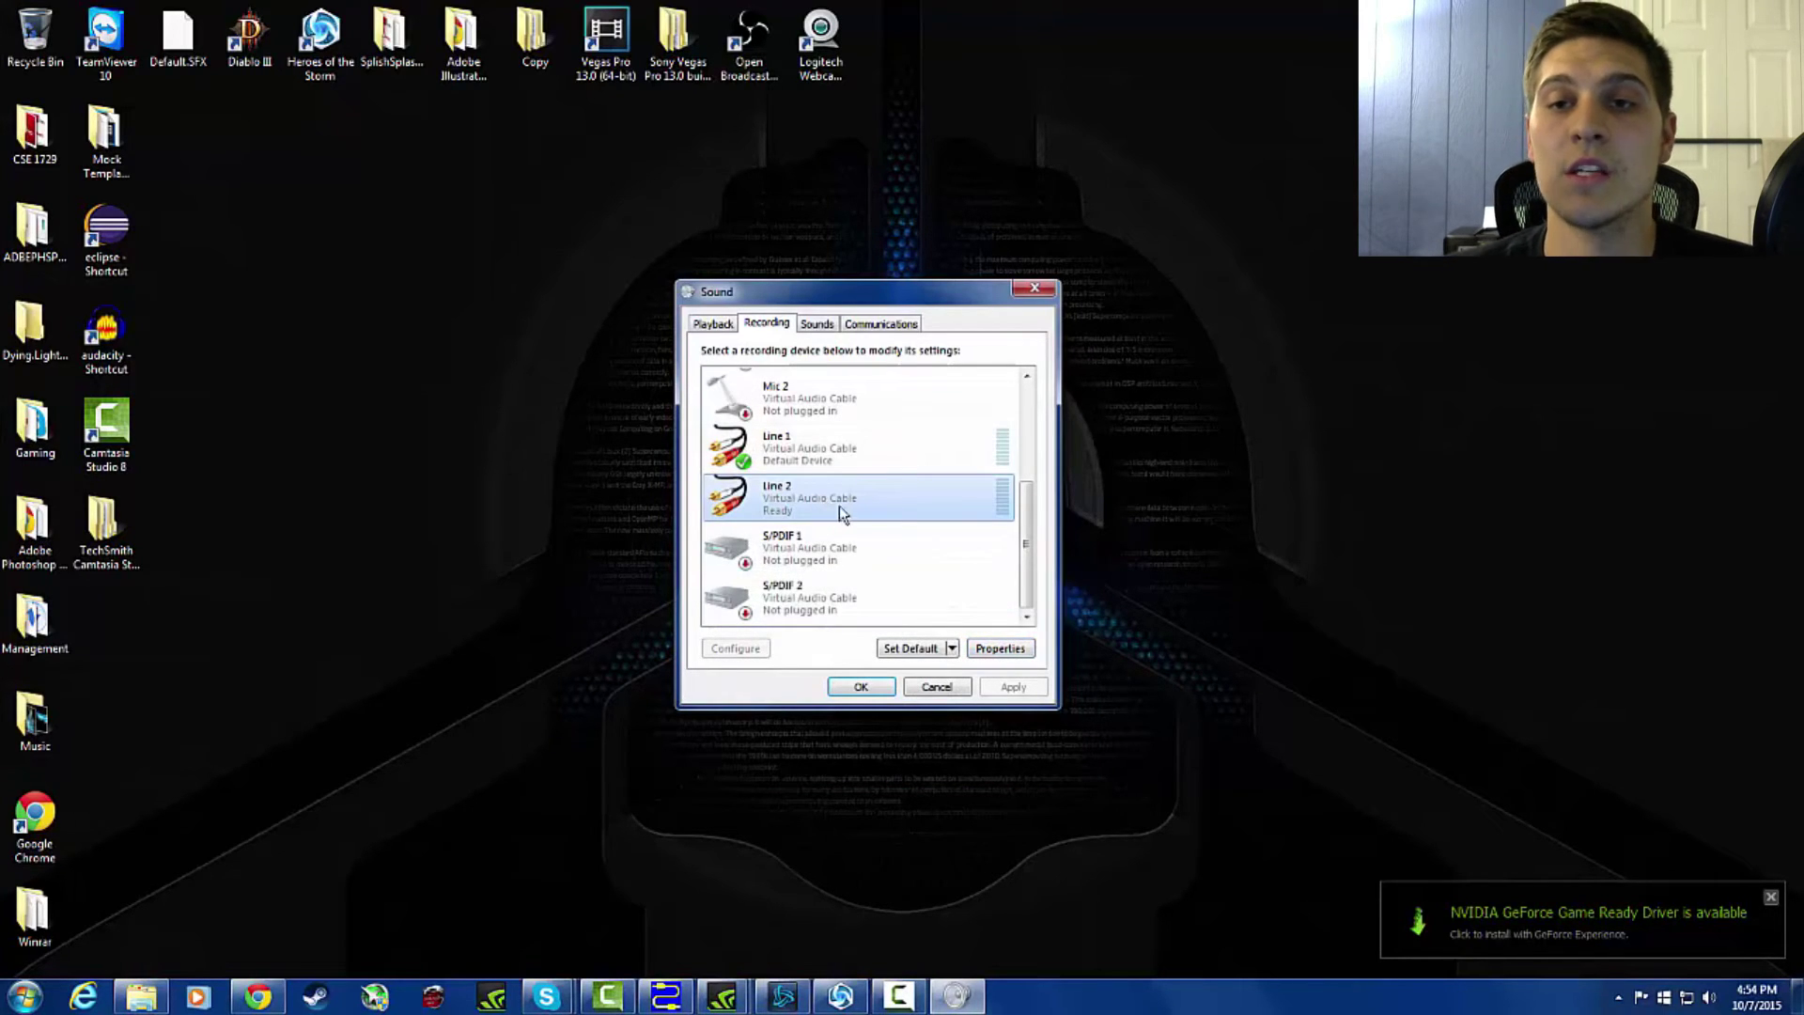
{"action": "left_click", "coordinate": [1001, 650]}
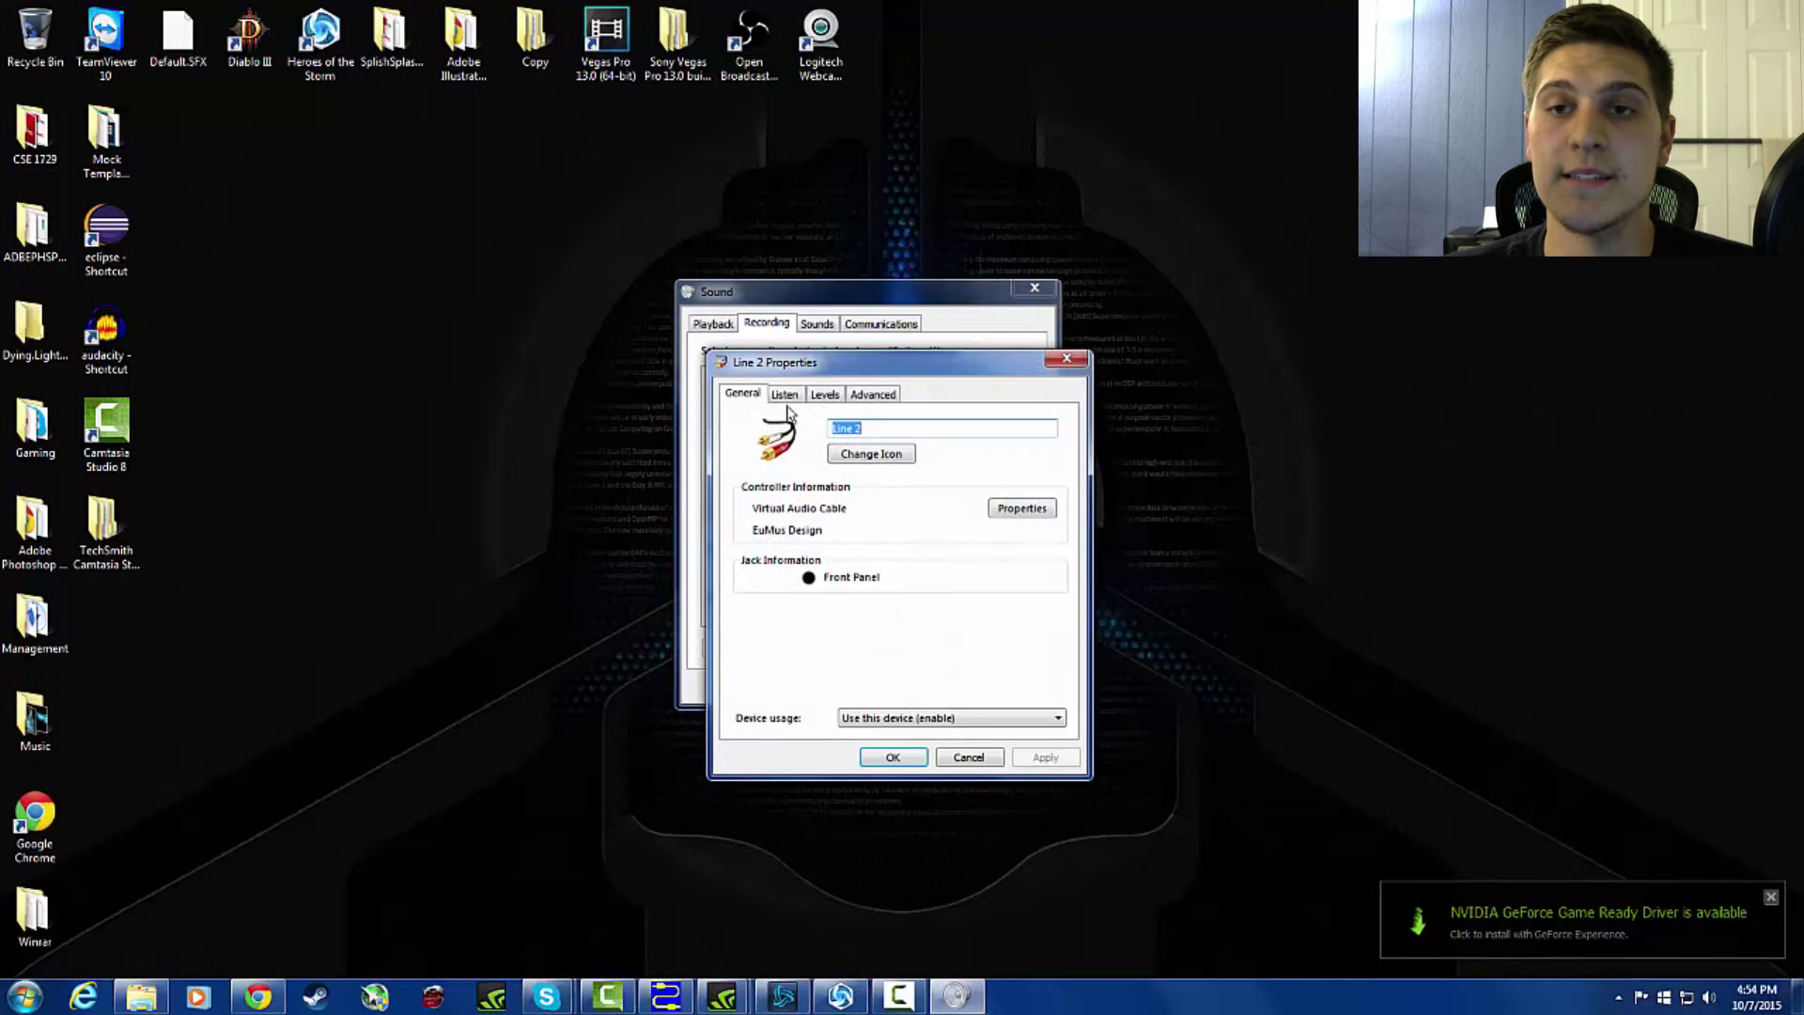
{"action": "left_click", "coordinate": [786, 396]}
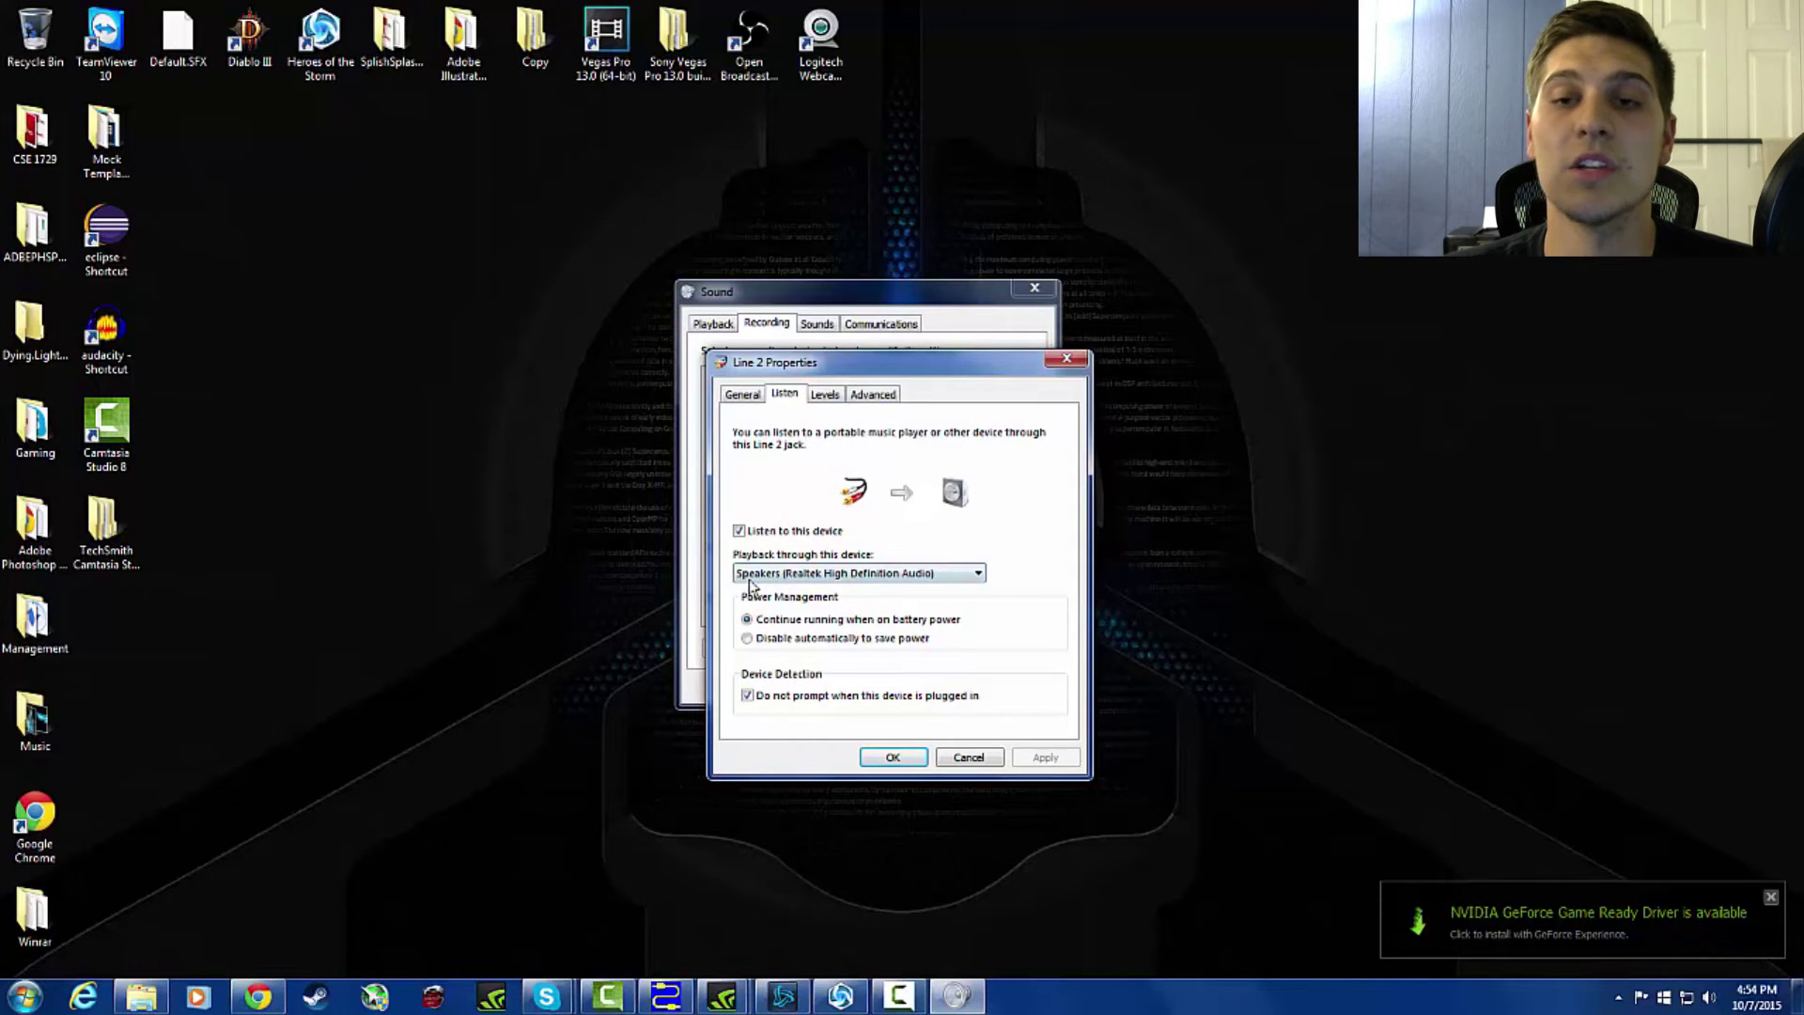
{"action": "left_click", "coordinate": [888, 757]}
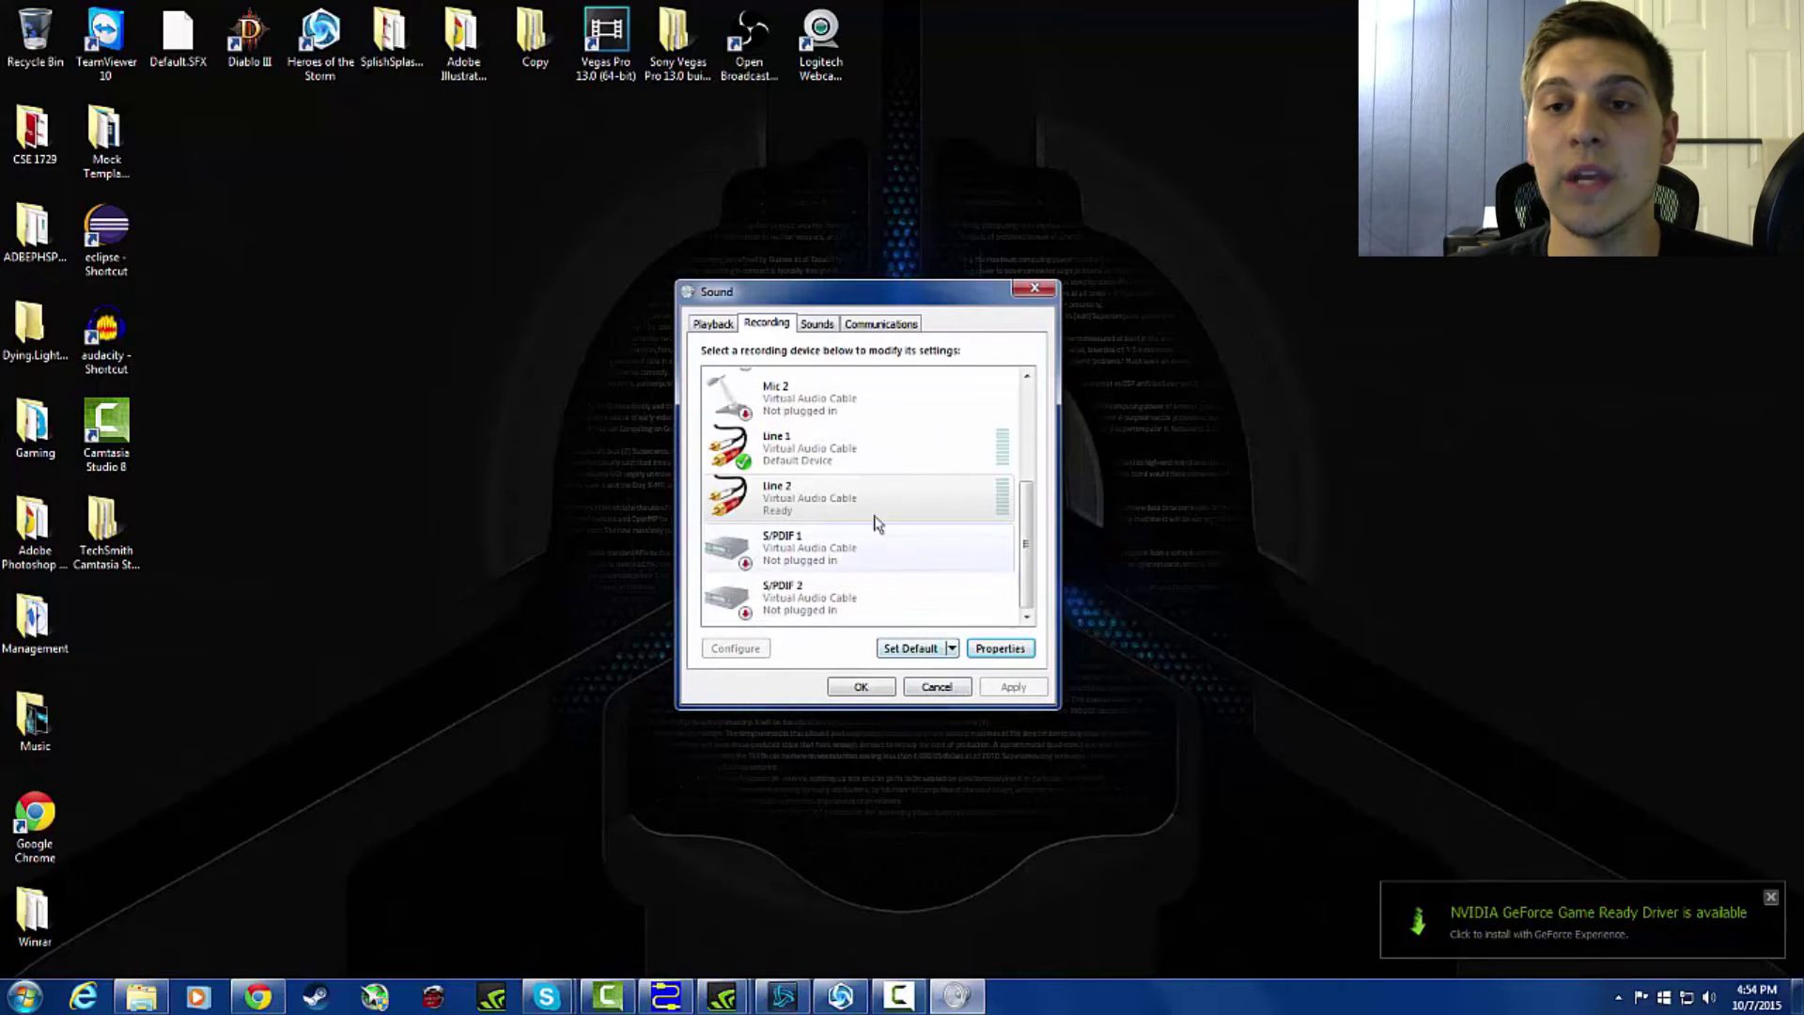
{"action": "left_click", "coordinate": [861, 687]}
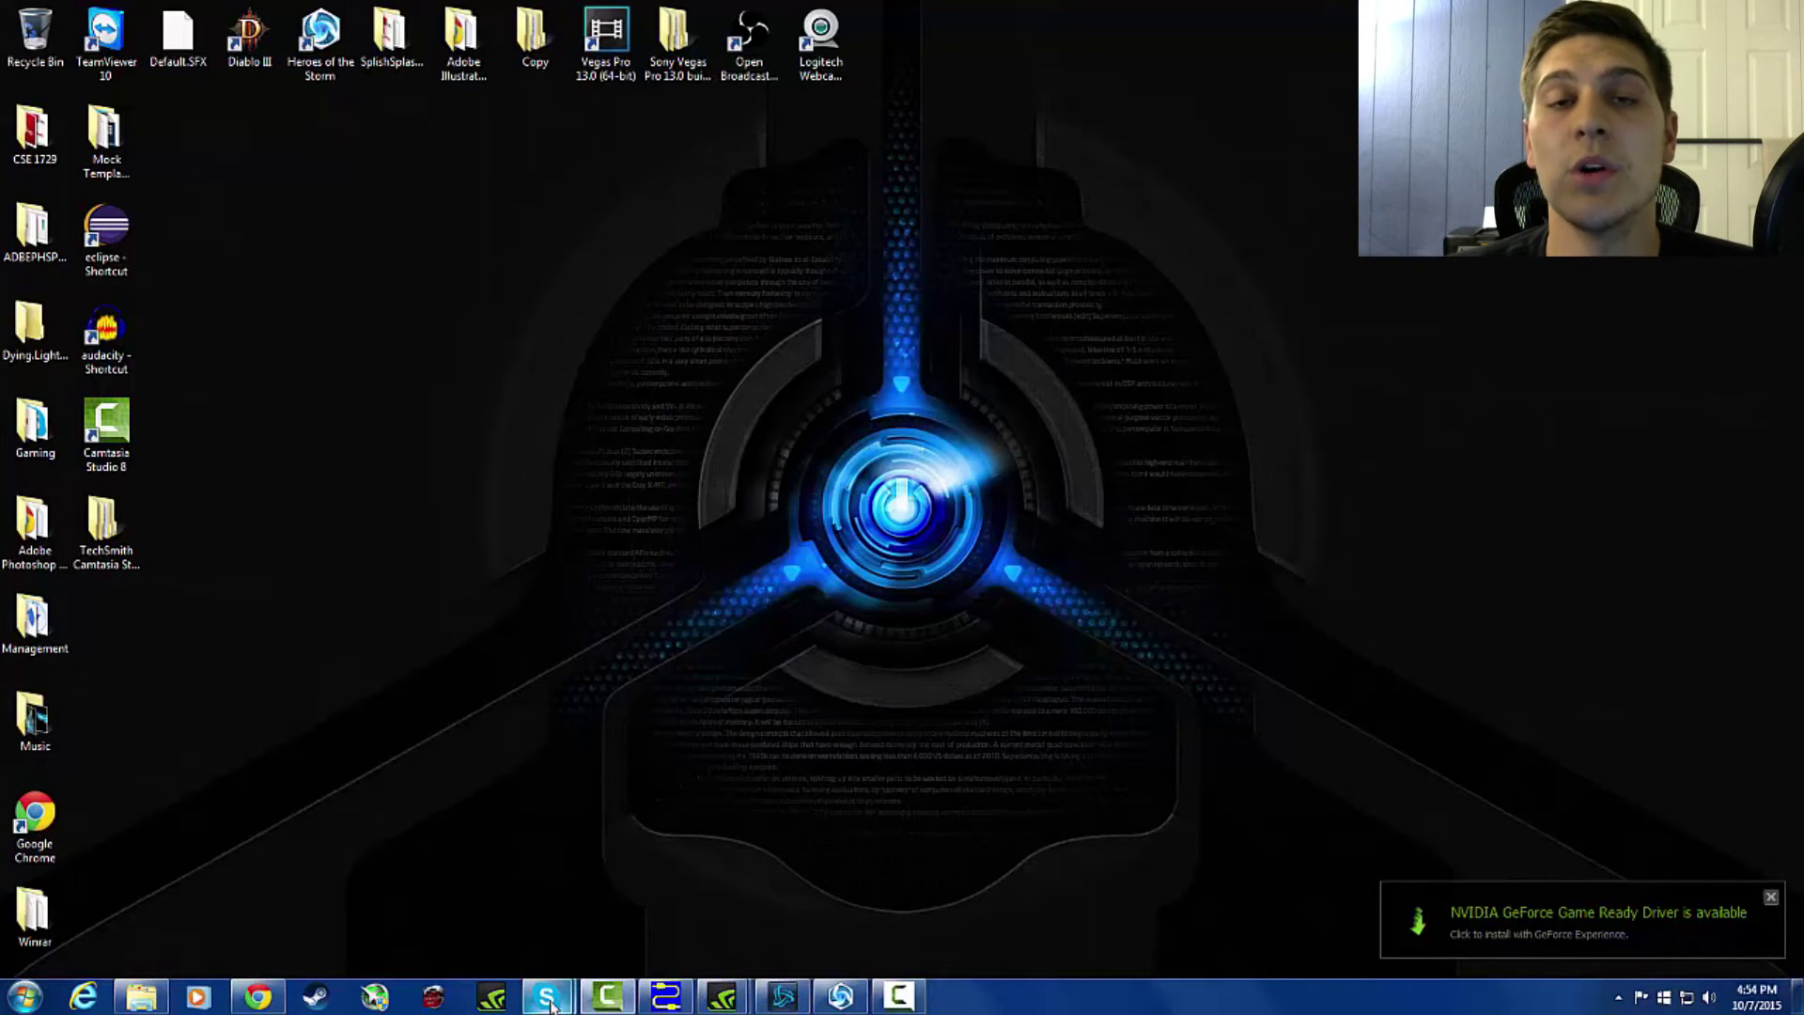
Step: In Skype's audio settings, choose Line 2 (Virtual Audio Cable) for Speakers and save
{"action": "mouse_move", "coordinate": [553, 998]}
{"action": "left_click", "coordinate": [648, 904]}
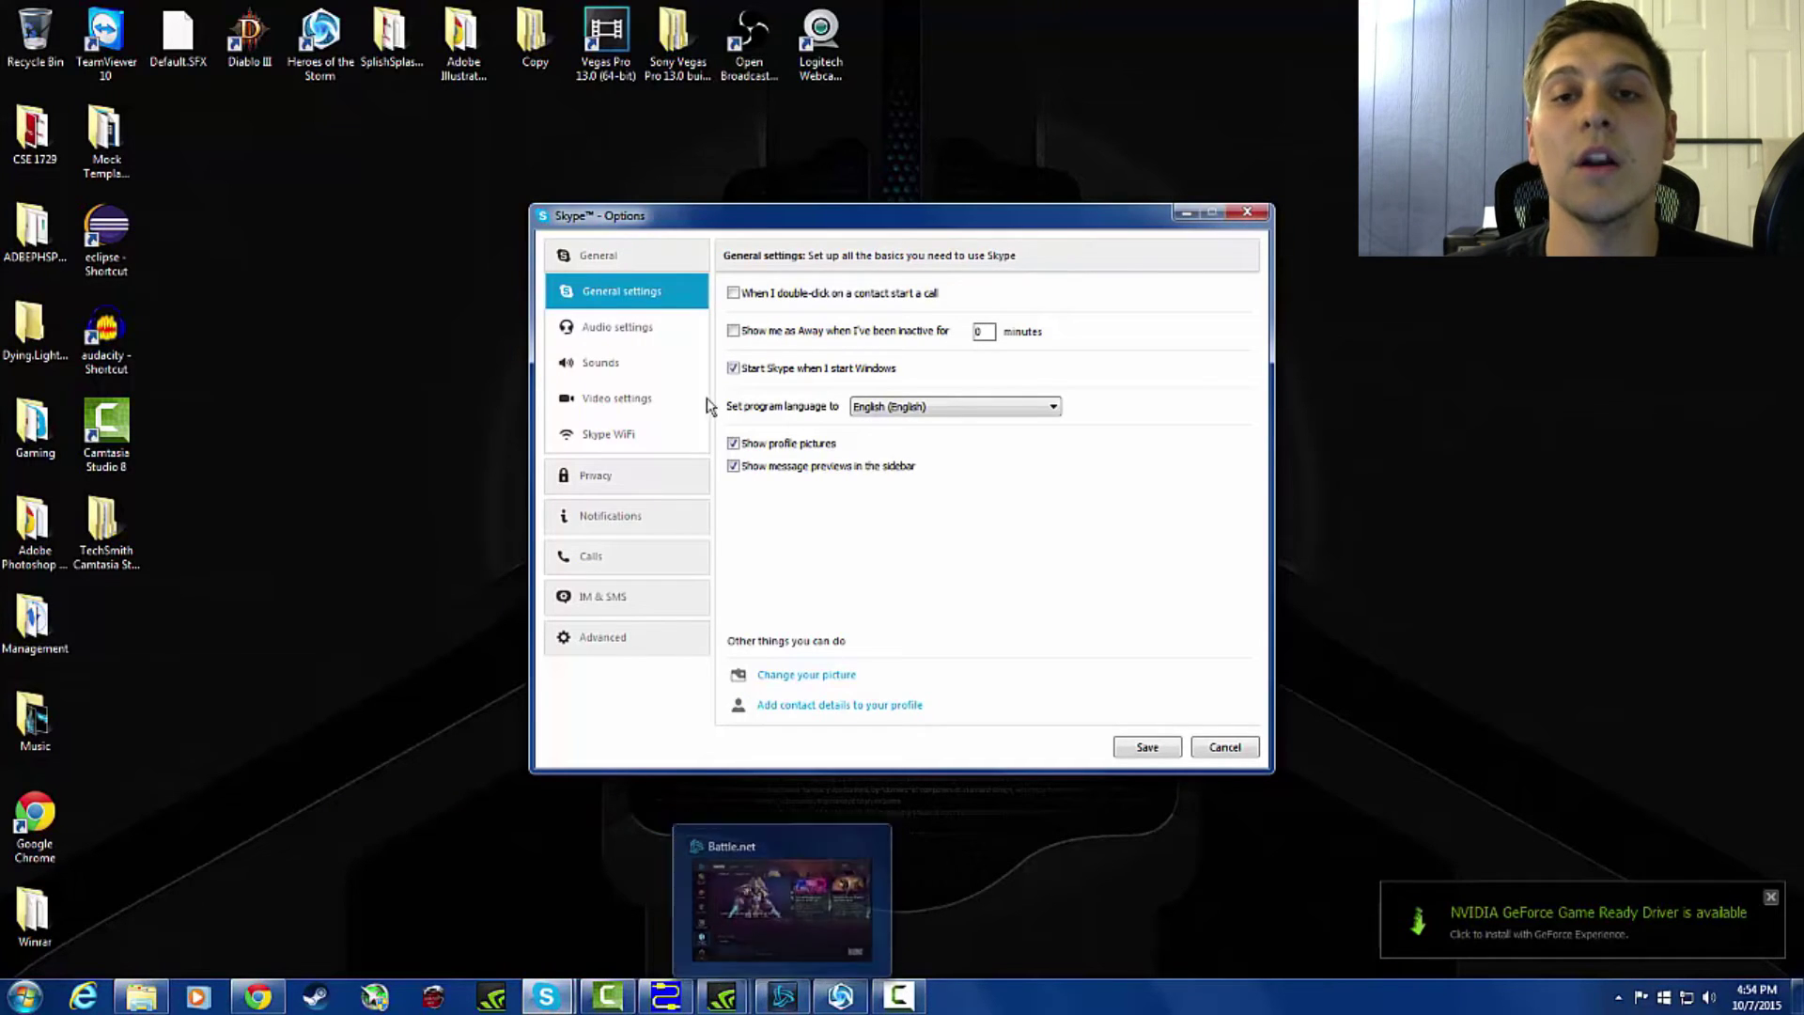
{"action": "left_click", "coordinate": [648, 336]}
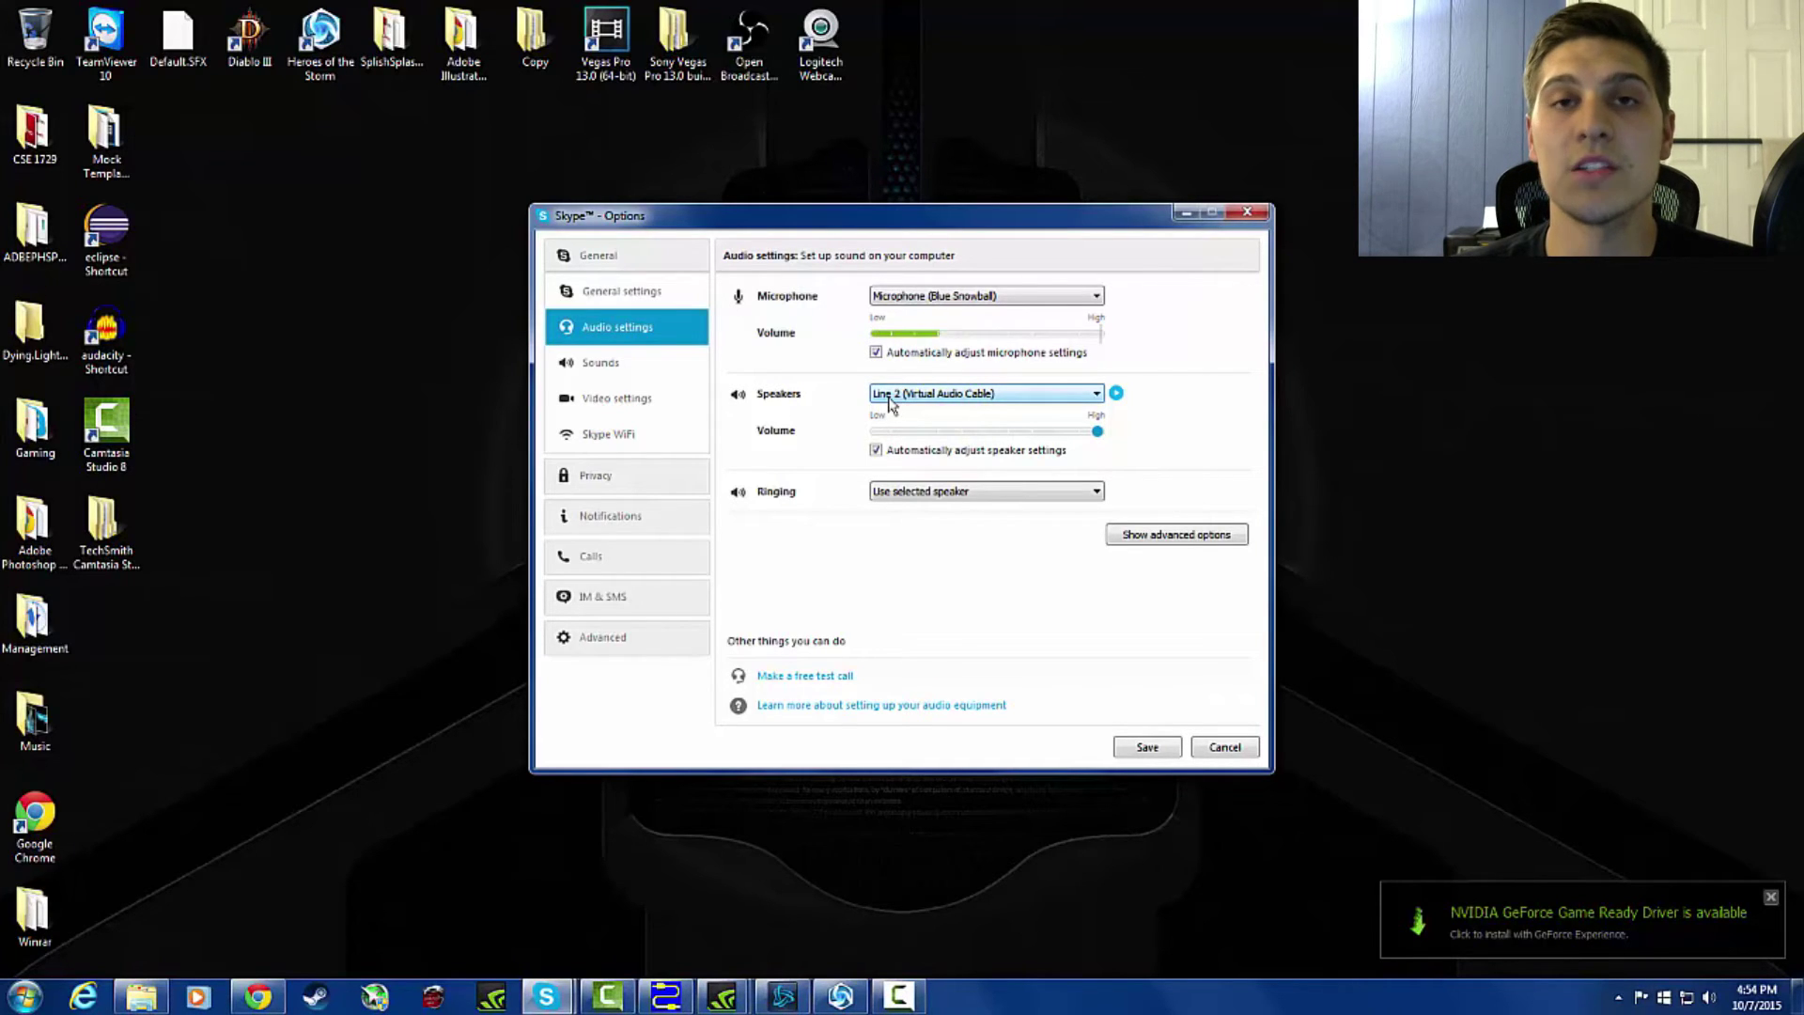
{"action": "left_click", "coordinate": [1148, 749]}
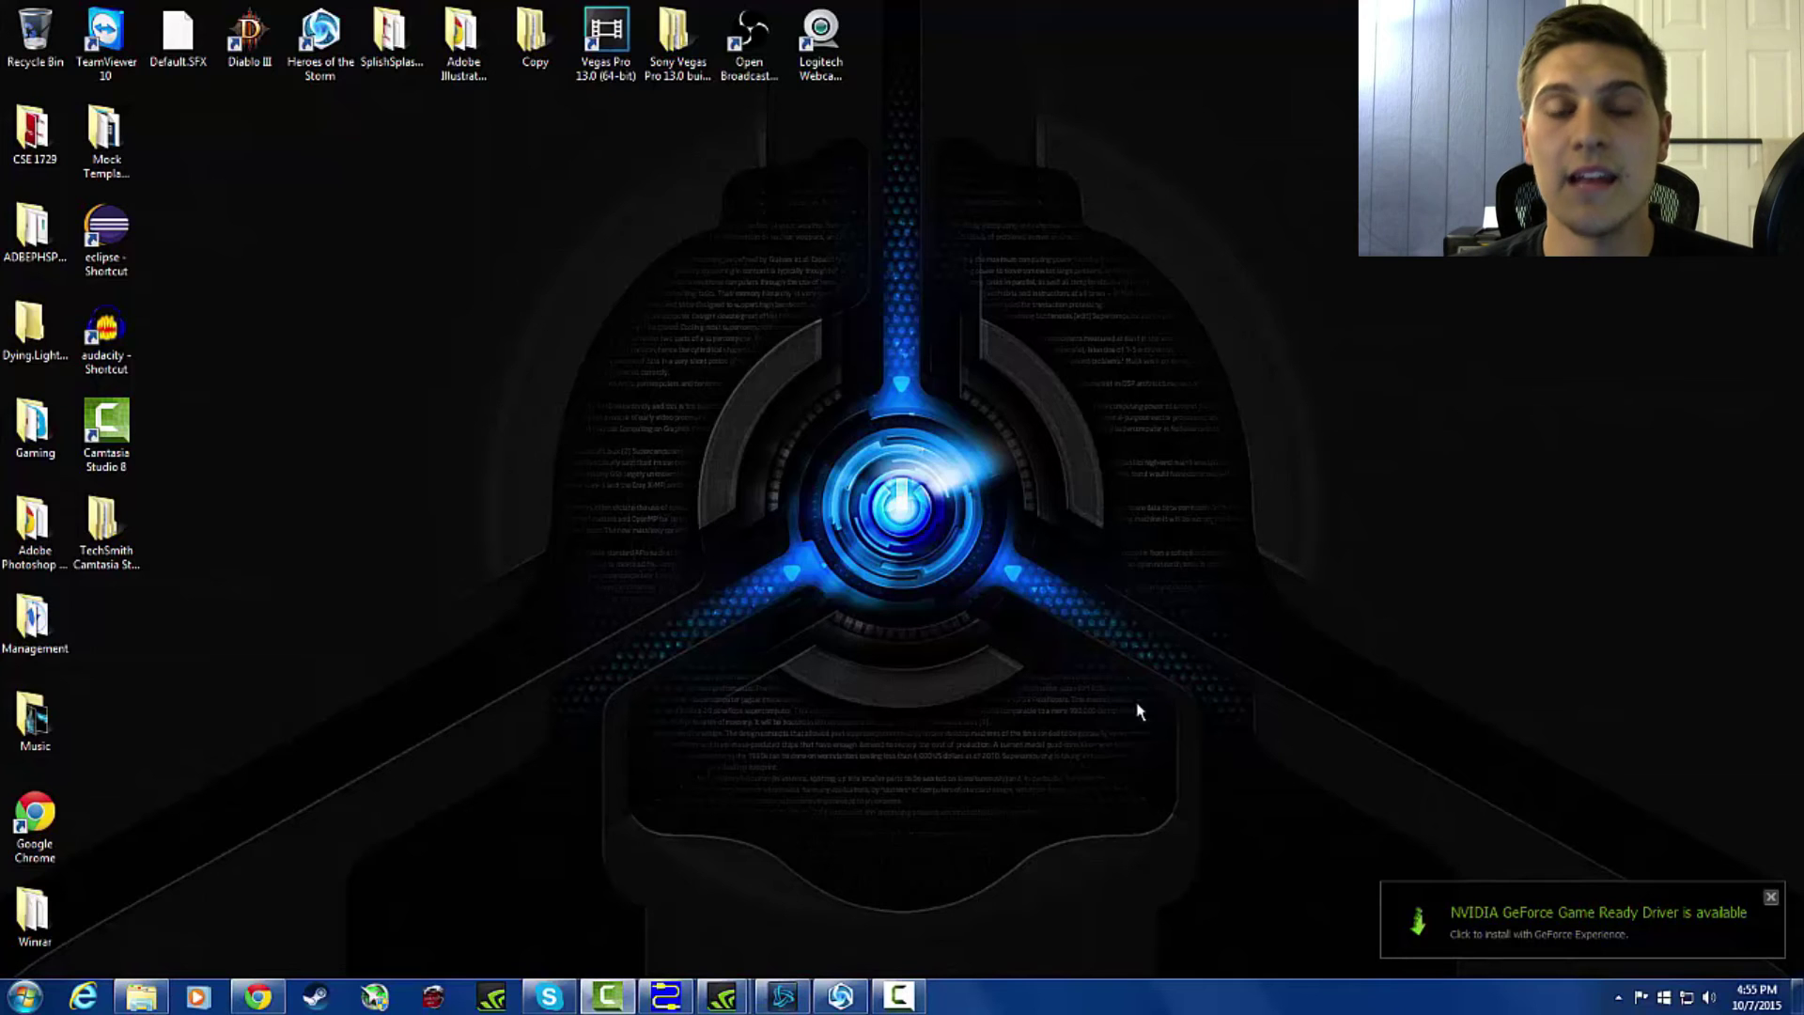
Step: Switch to the running Heroes of the Storm game and bring up its game menu
{"action": "left_click", "coordinate": [841, 999]}
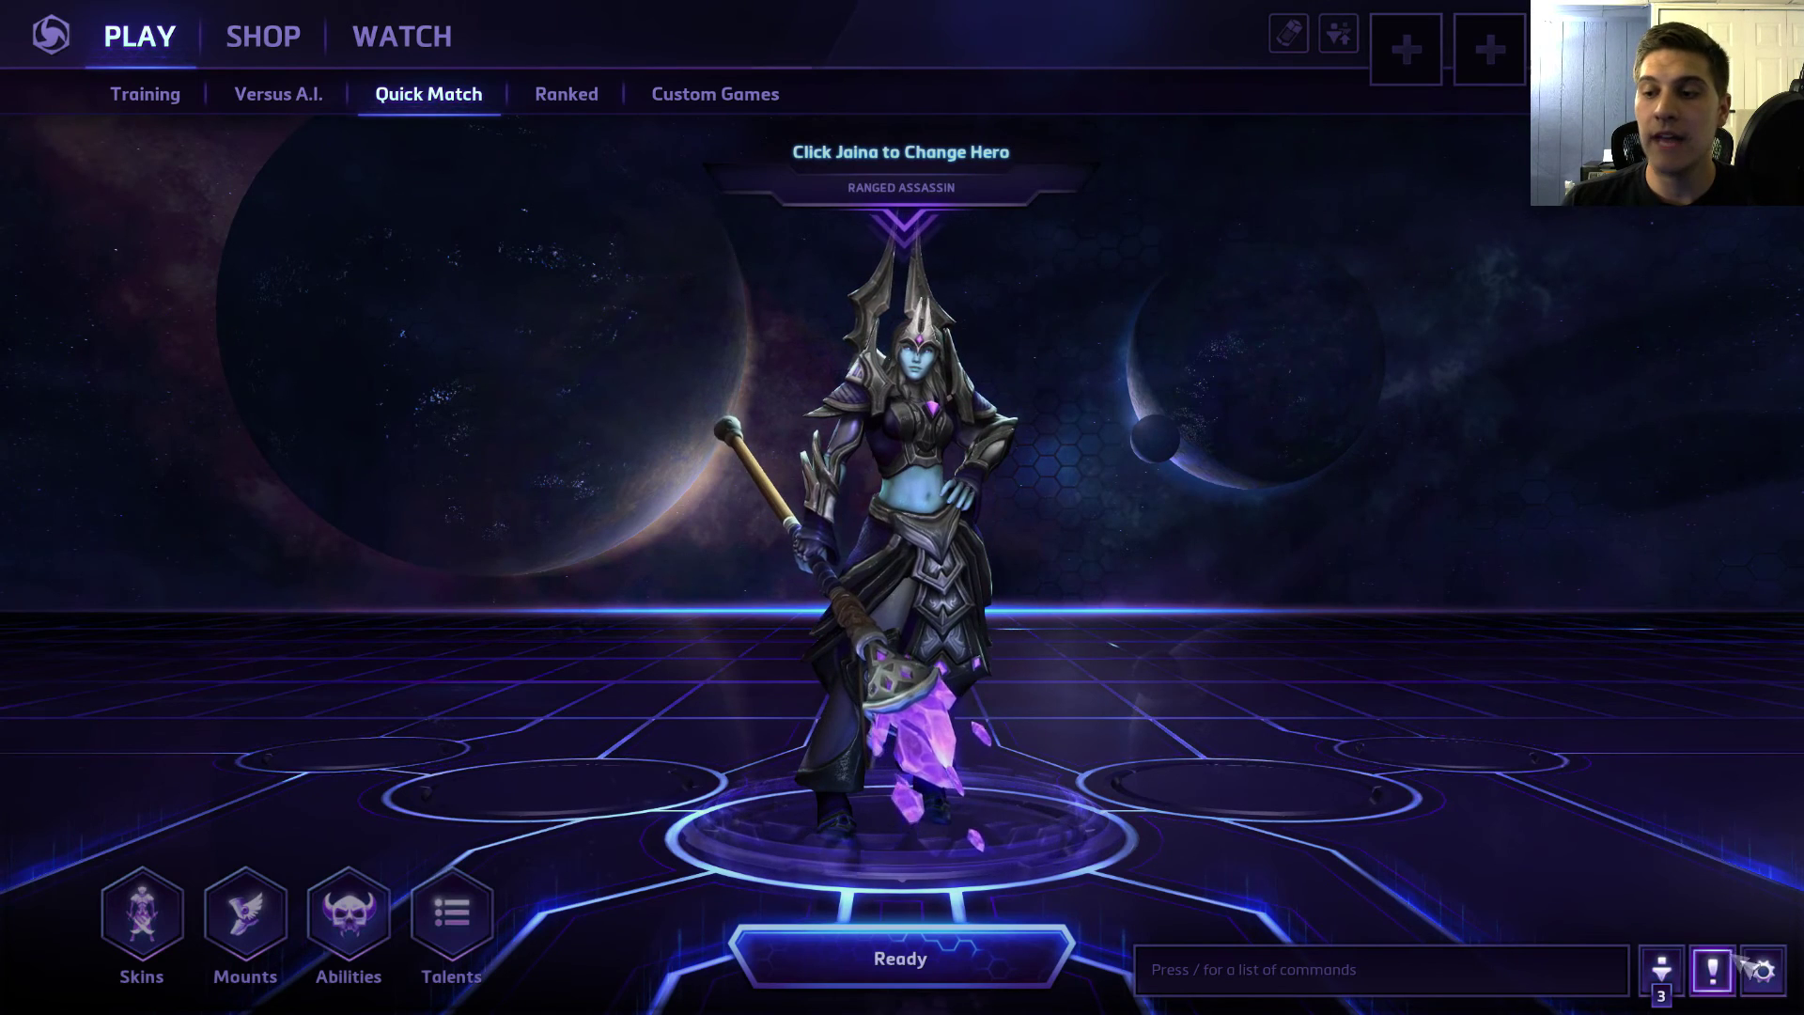
{"action": "left_click", "coordinate": [1763, 973]}
Step: In the game's Sound options, choose Line 1 (Virtual Audio Cable) as the output device
{"action": "left_click", "coordinate": [1691, 789]}
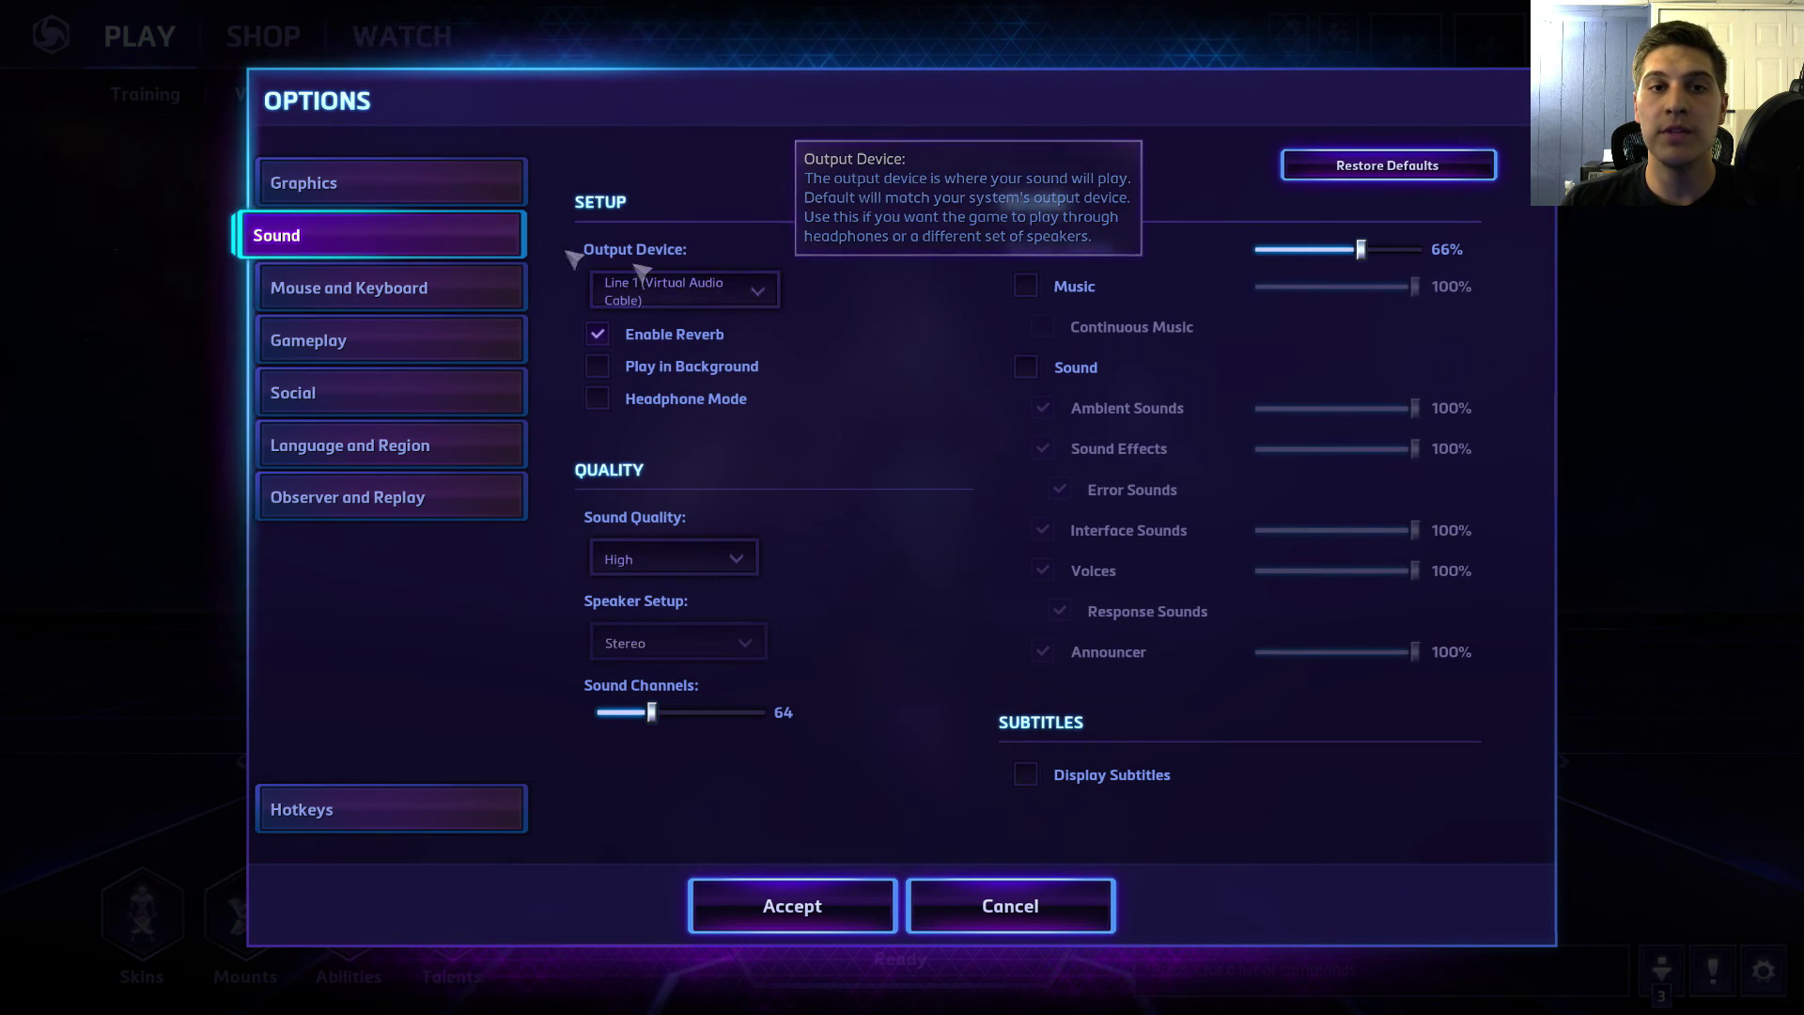
{"action": "left_click", "coordinate": [763, 292]}
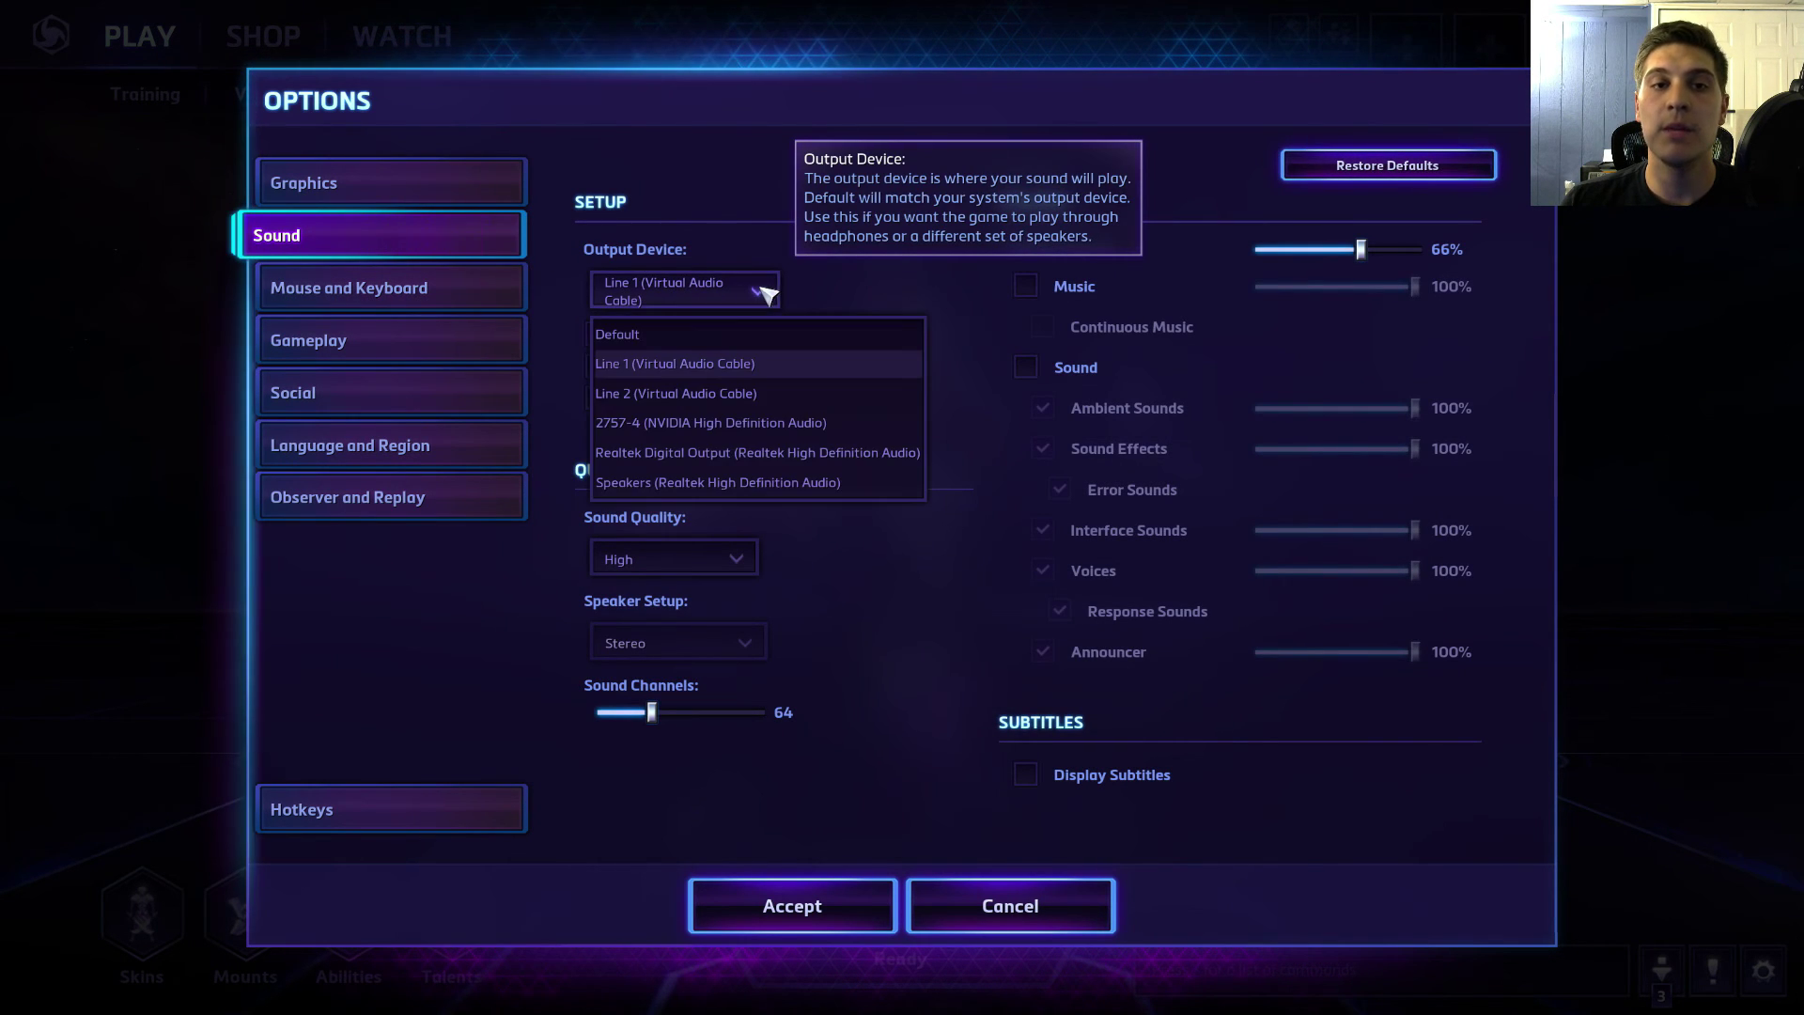
{"action": "left_click", "coordinate": [711, 363]}
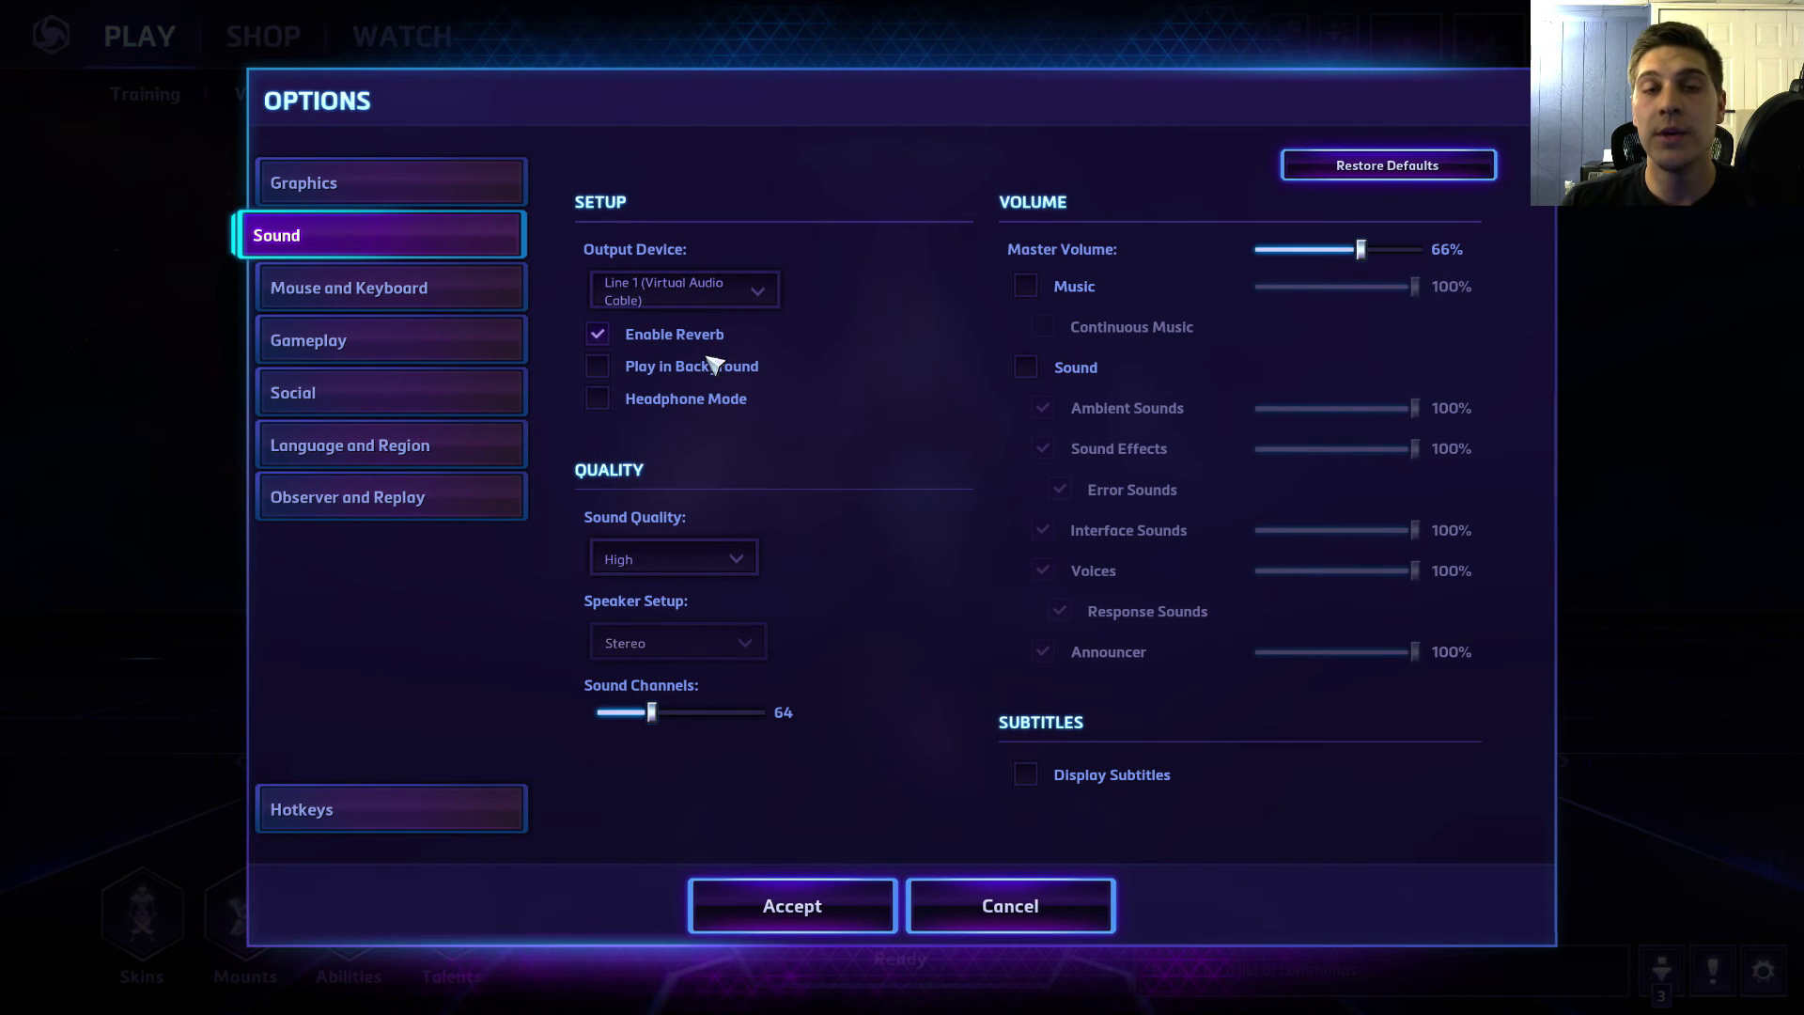